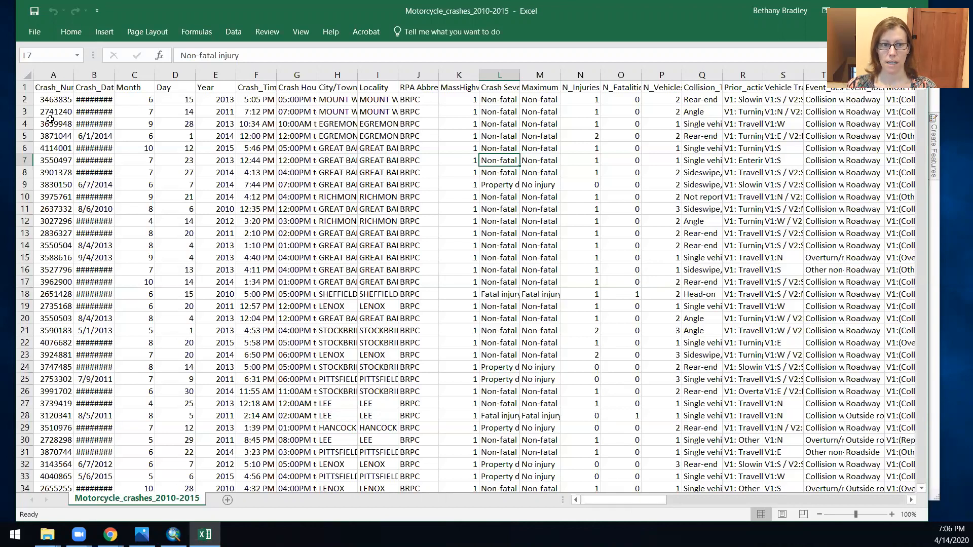
Step: Select the entire motorcycle crashes worksheet and turn on filtering for all column headers
click(24, 76)
click(235, 32)
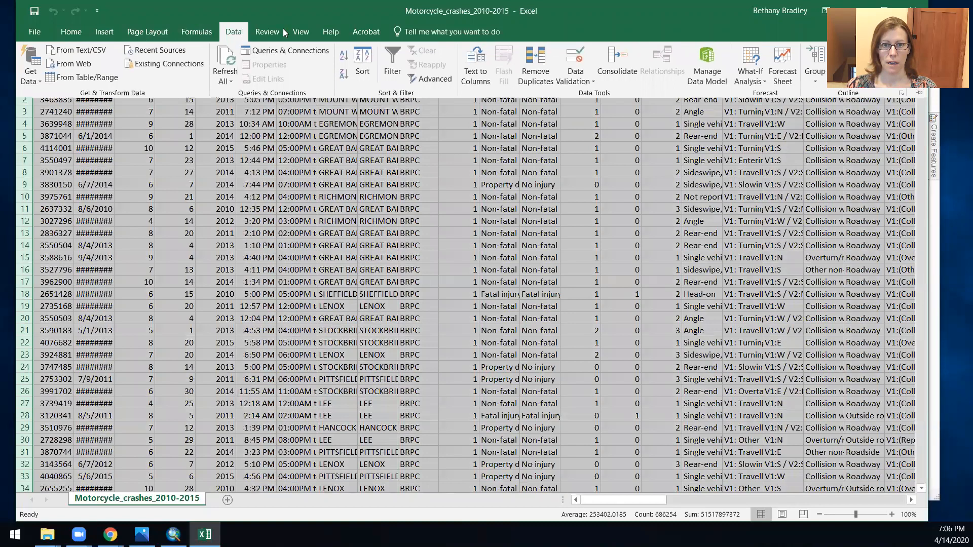
click(391, 52)
click(499, 124)
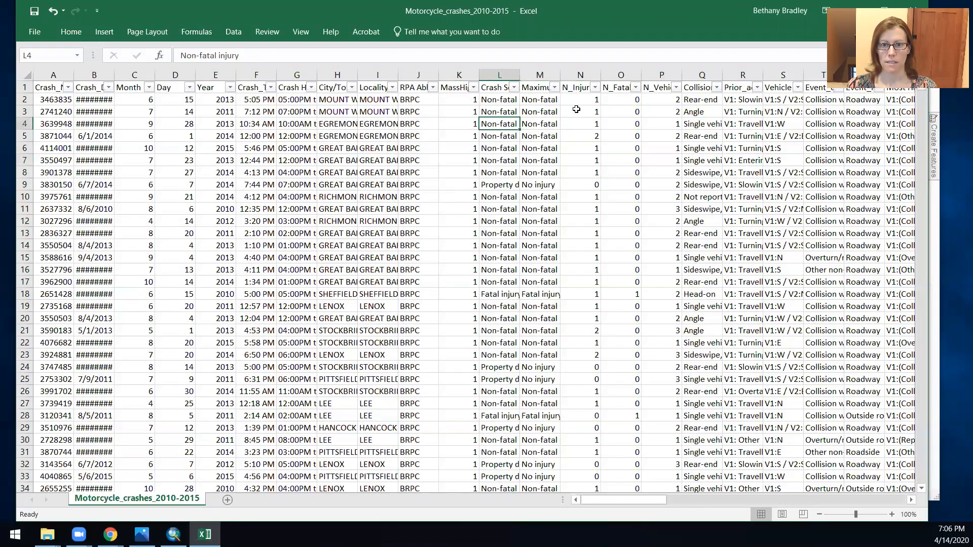
Step: Filter the Crash Severity column to show only Non-fatal injury records
click(514, 89)
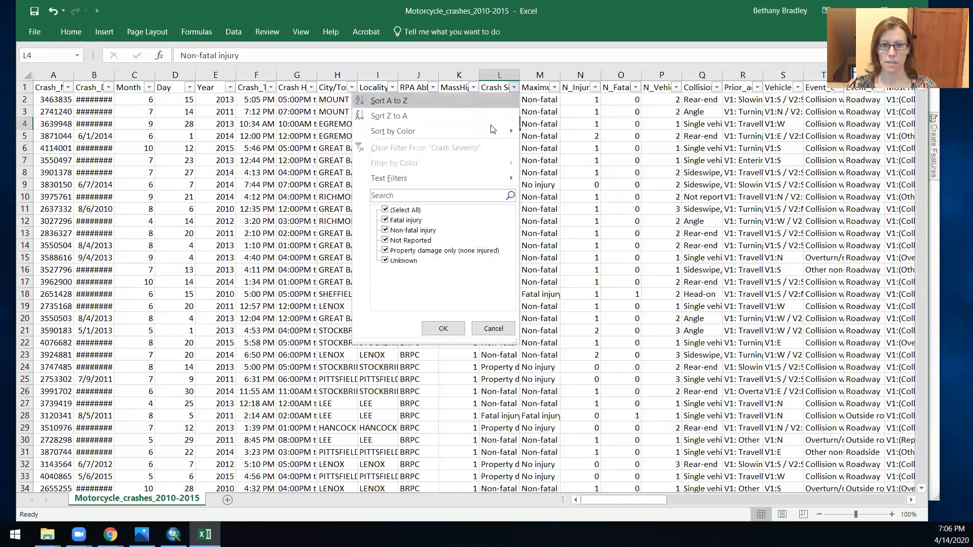
click(385, 210)
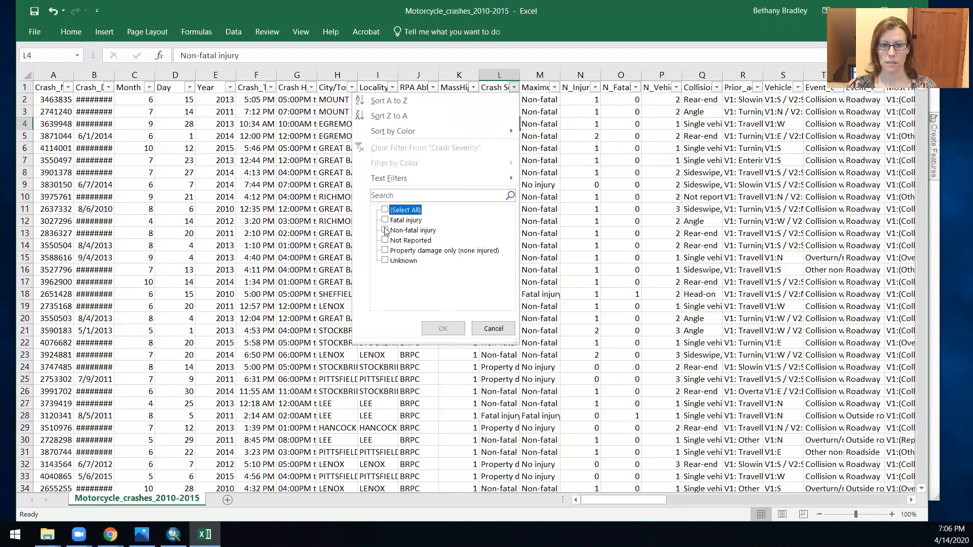
click(386, 231)
click(443, 329)
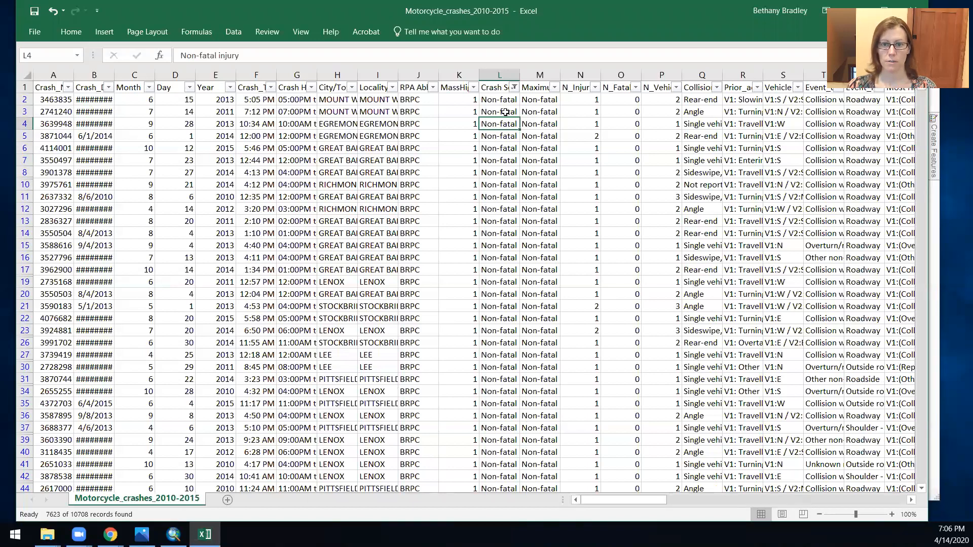
Step: Restore all severity values in the Crash Severity filter so every record is included
click(514, 89)
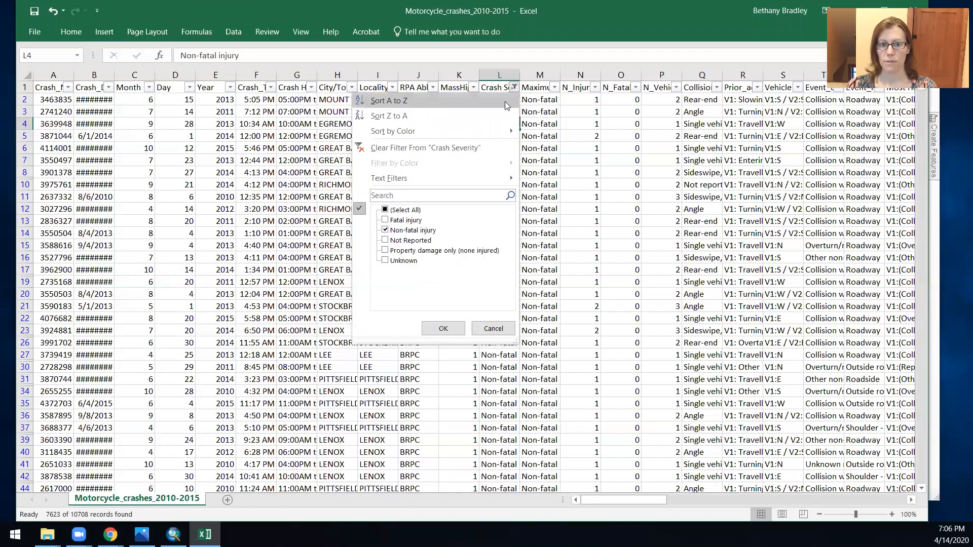
click(383, 209)
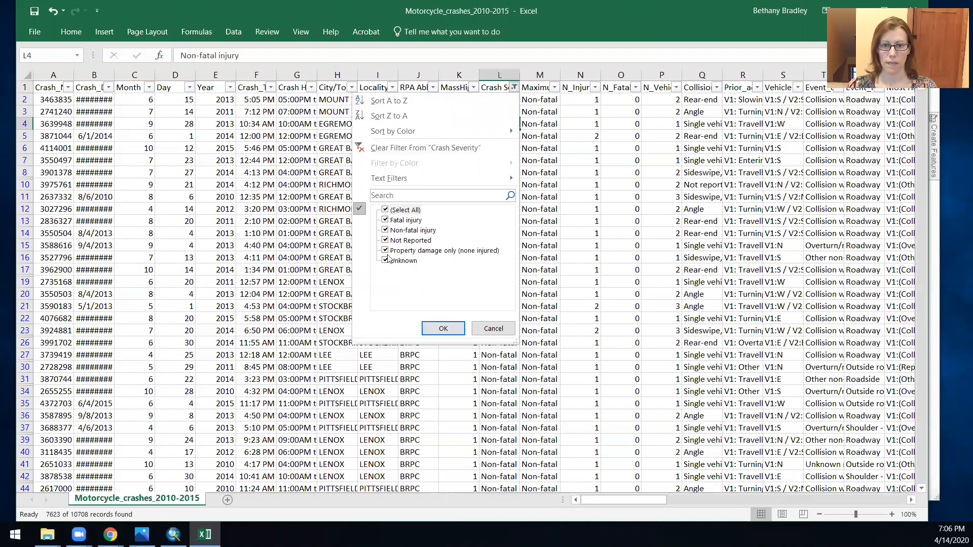
click(442, 327)
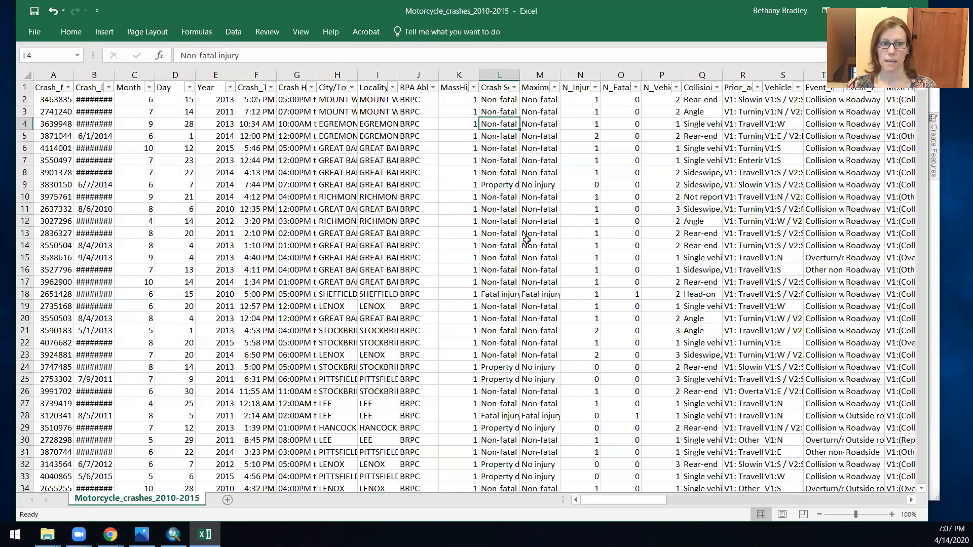
Step: Examine the year and month filter choices for Crash_Date, expanding 2015, and leave the column unfiltered
click(108, 87)
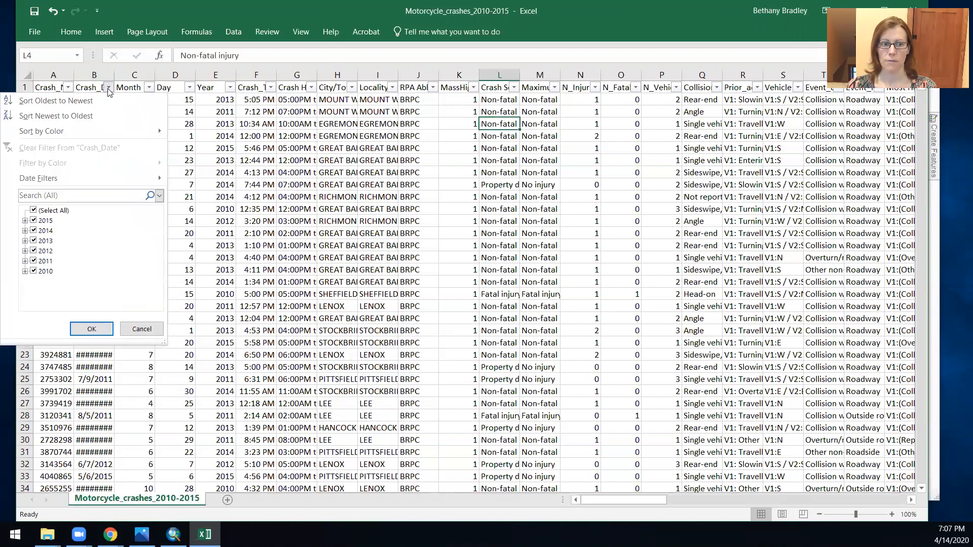
click(24, 221)
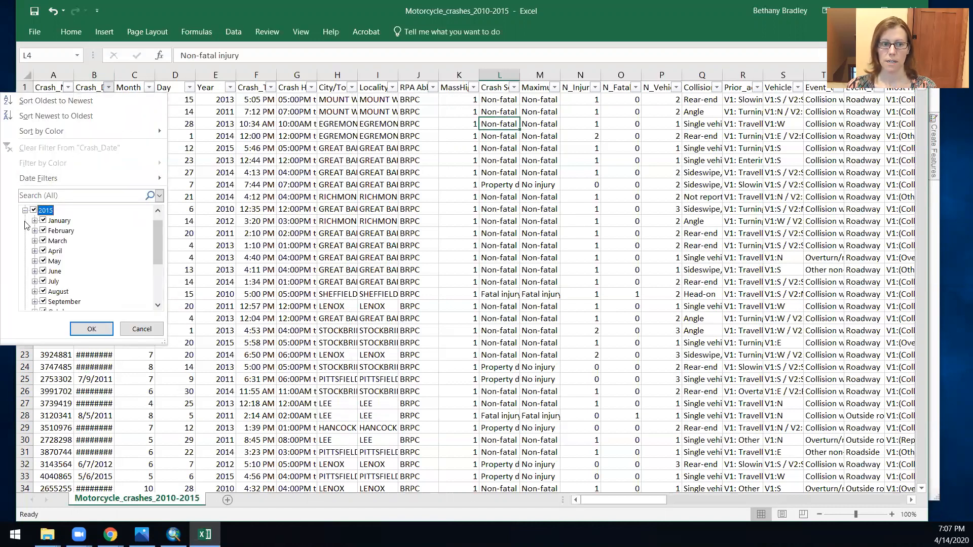
scroll(53, 286, down, 3)
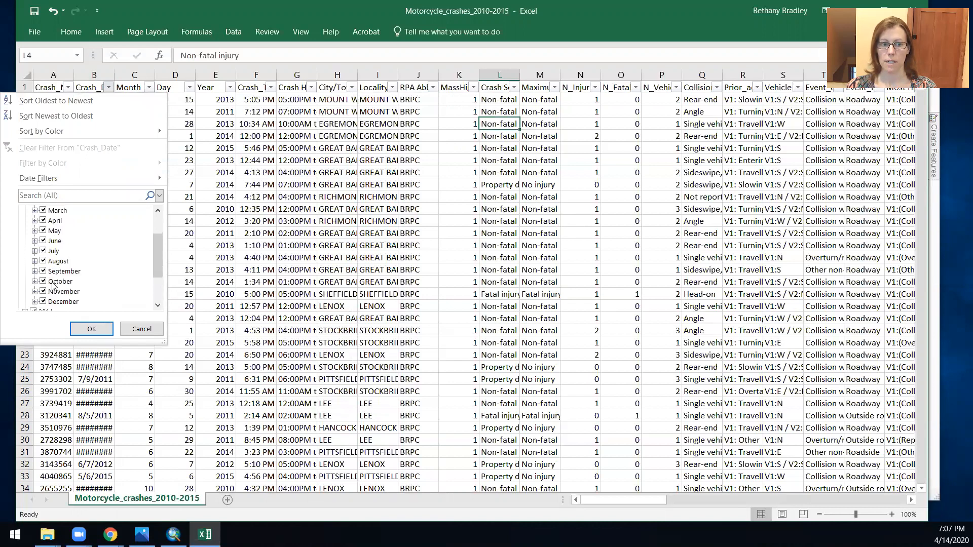
click(142, 329)
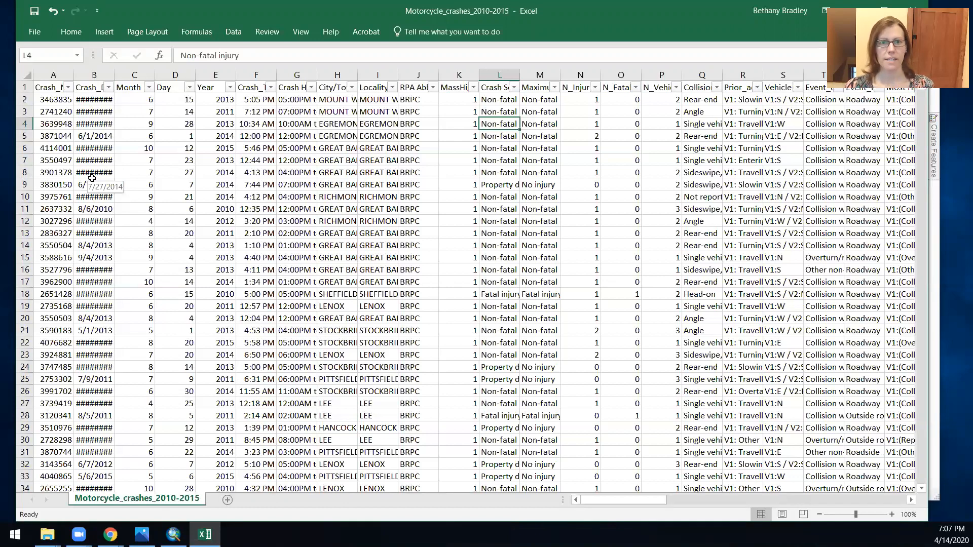
Step: Save a copy of the workbook as the comma-delimited CSV Motorcycle_crashes_2010-2015 in the Temp folder
click(35, 33)
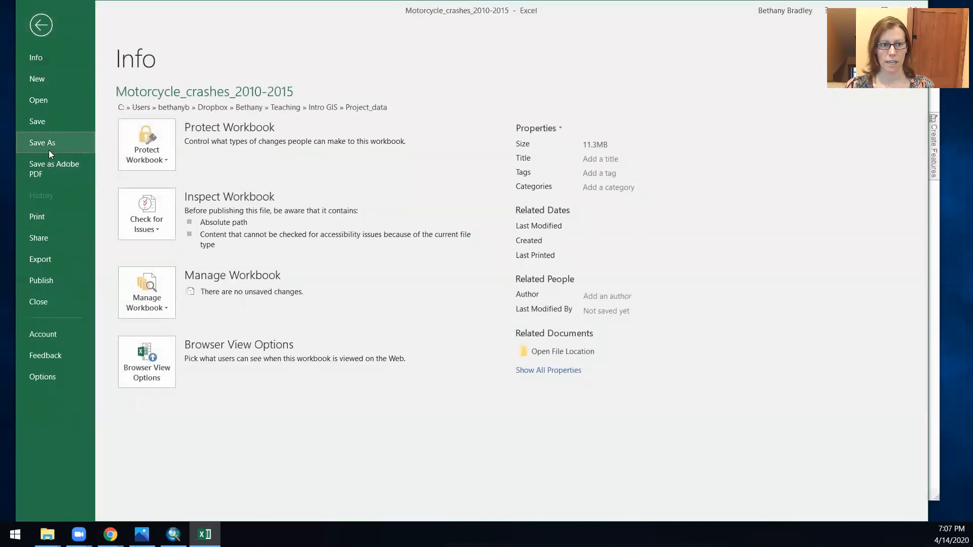
click(49, 150)
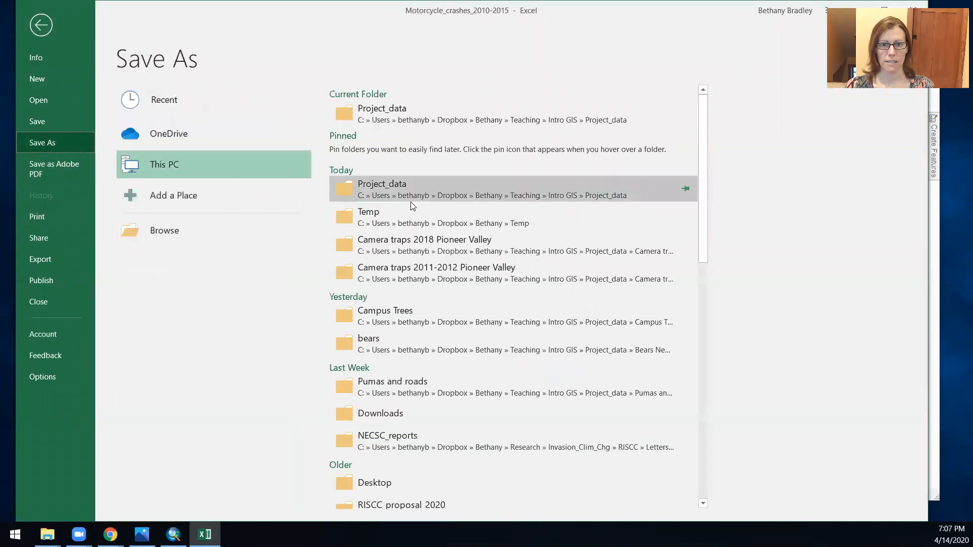
click(349, 223)
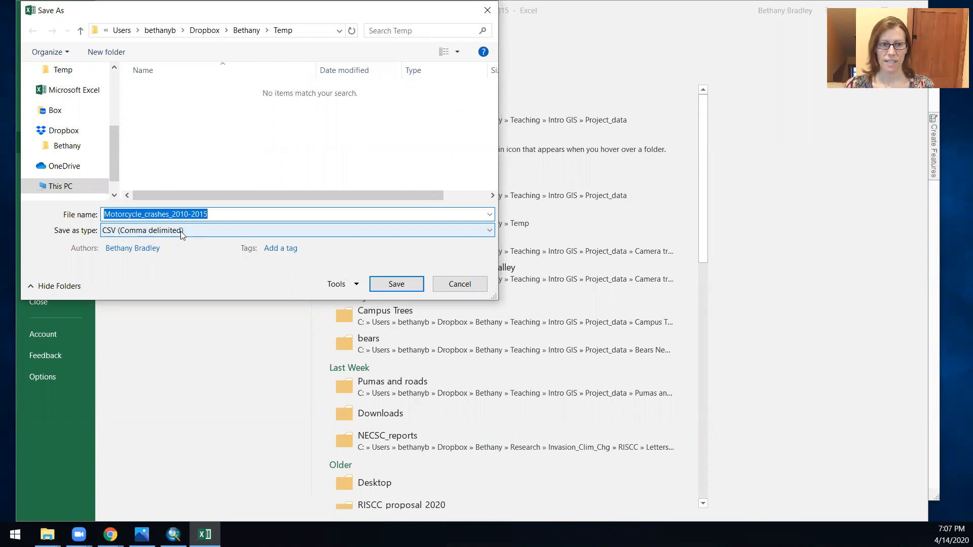
click(396, 284)
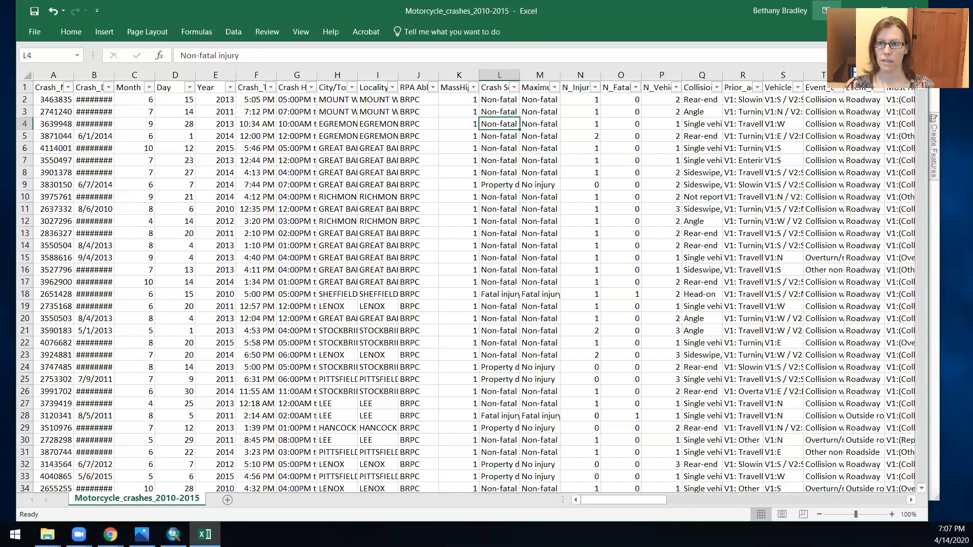
Step: Switch to ArcMap, refresh the Temp folder in the catalog, and add Motorcycle_crashes_2010-2015.csv to the map
click(856, 10)
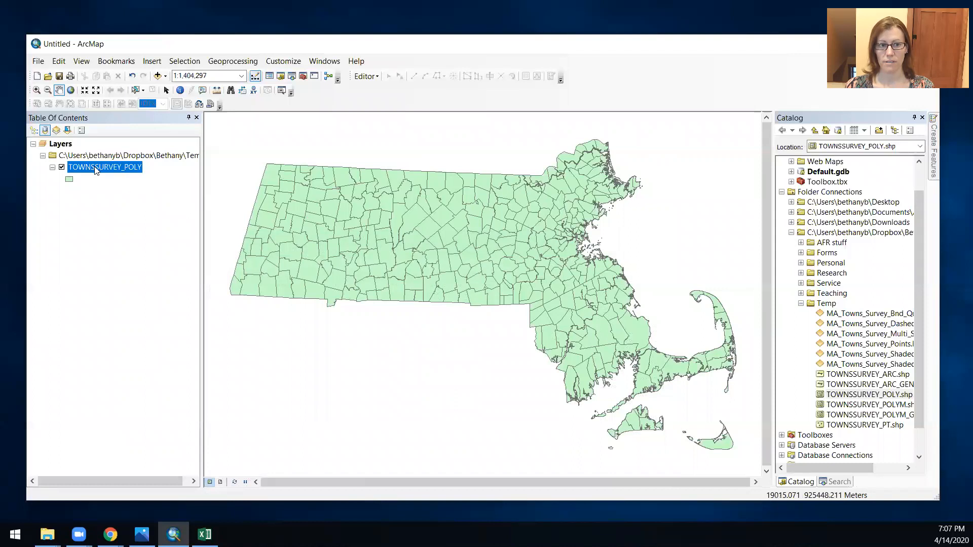
right_click(825, 304)
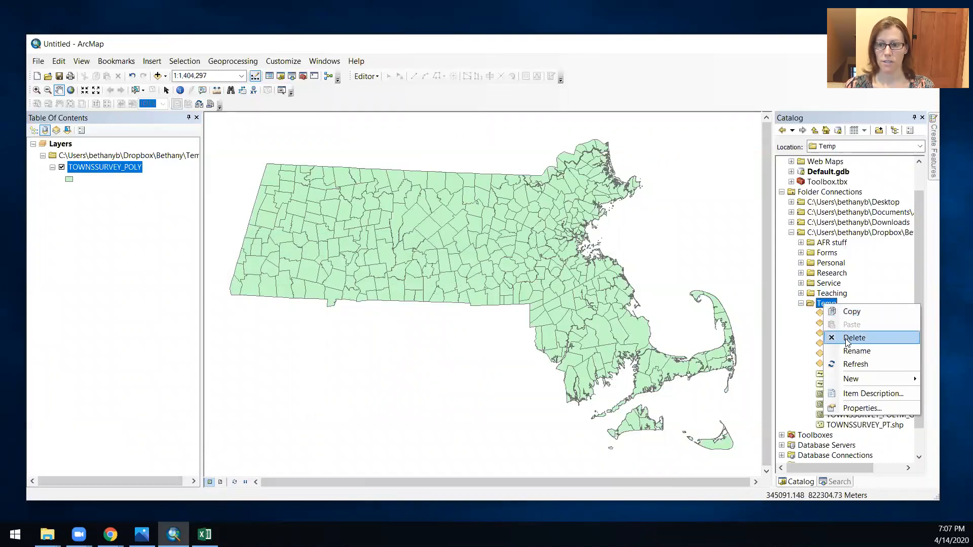
click(849, 365)
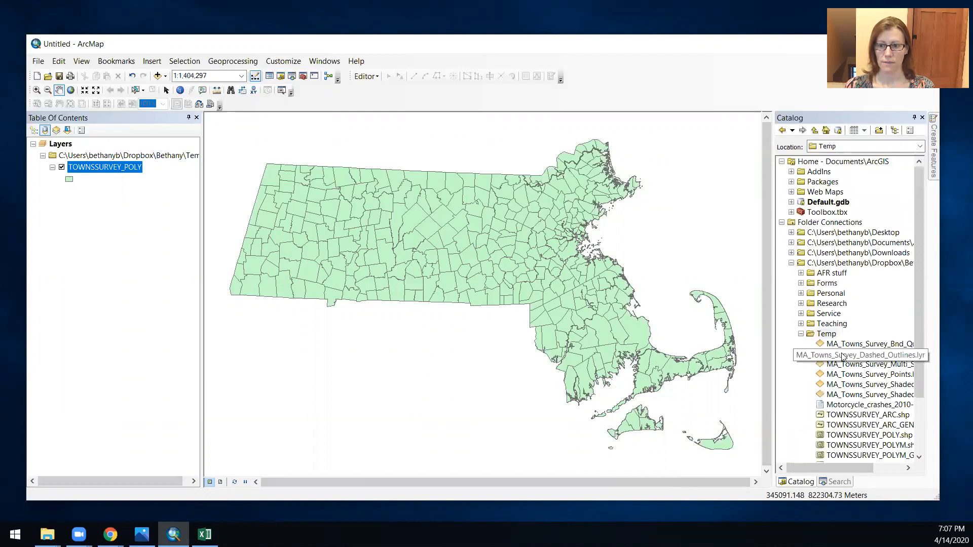
drag(837, 377, 473, 306)
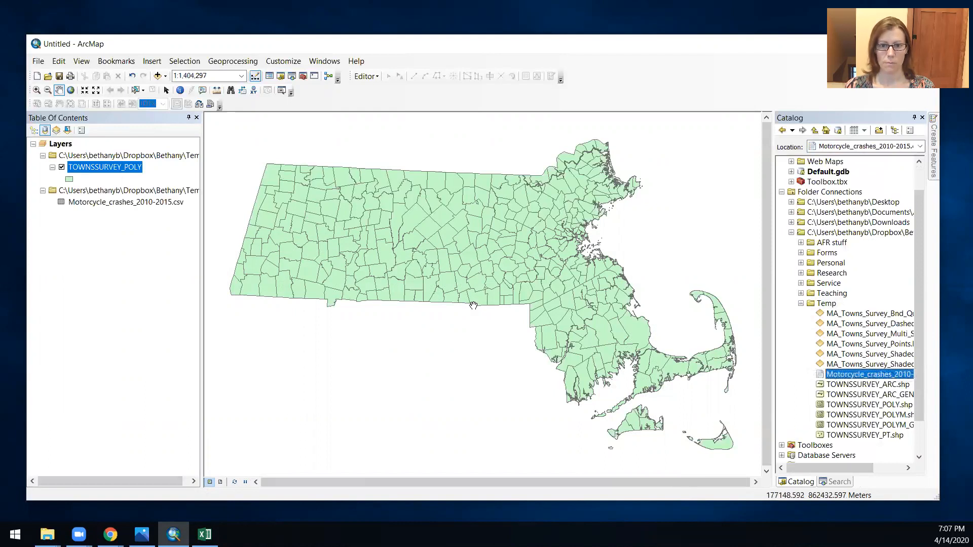
Step: Open the motorcycle crashes table, examine its X and Y coordinate columns, and close it
right_click(137, 203)
click(192, 213)
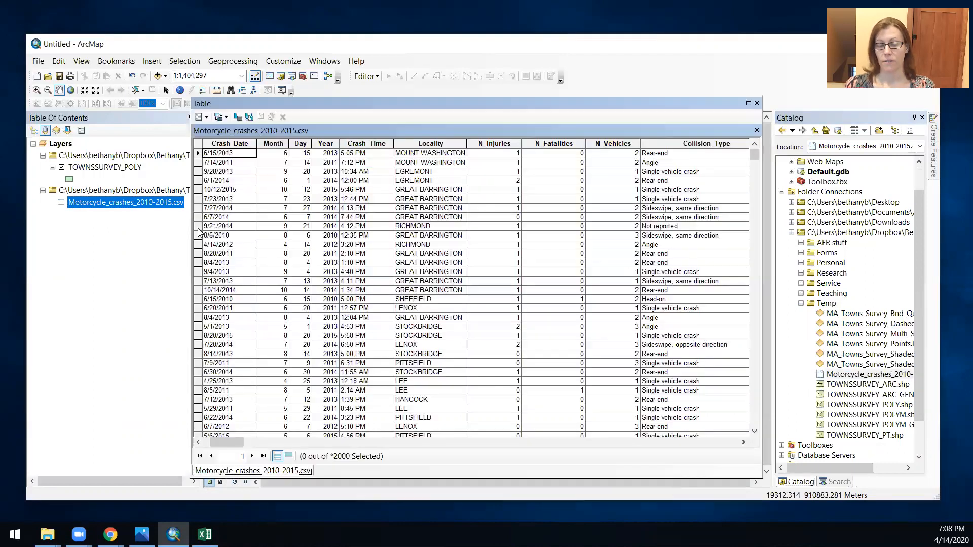
drag(235, 447, 413, 467)
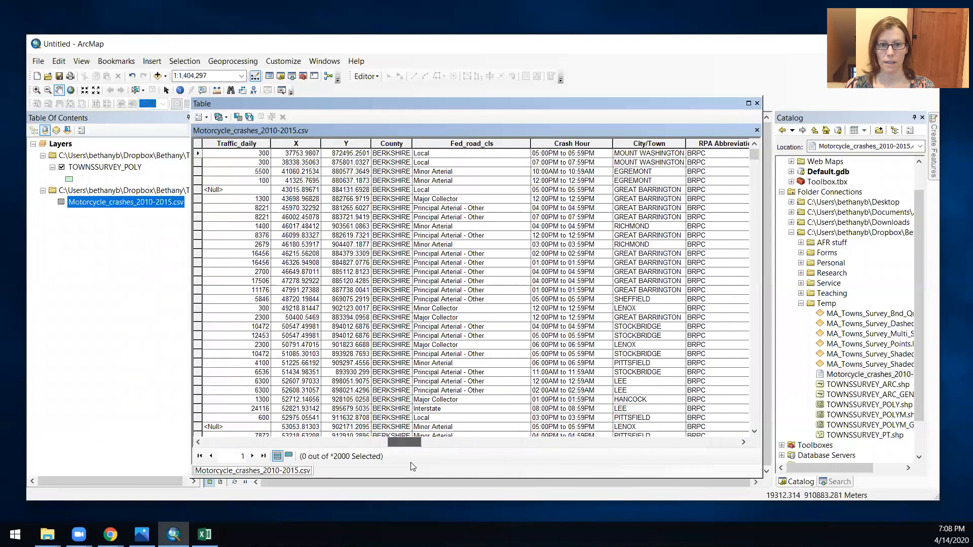
click(296, 144)
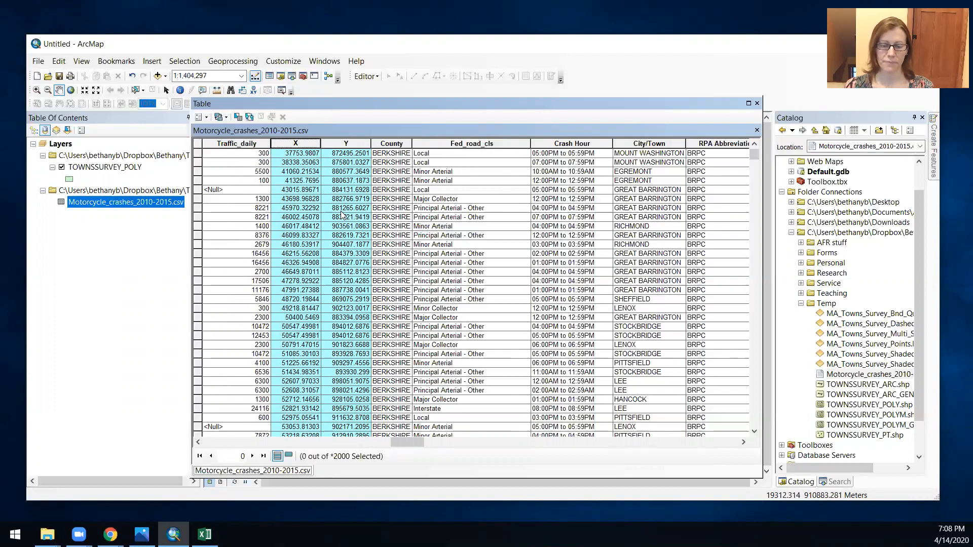
click(757, 105)
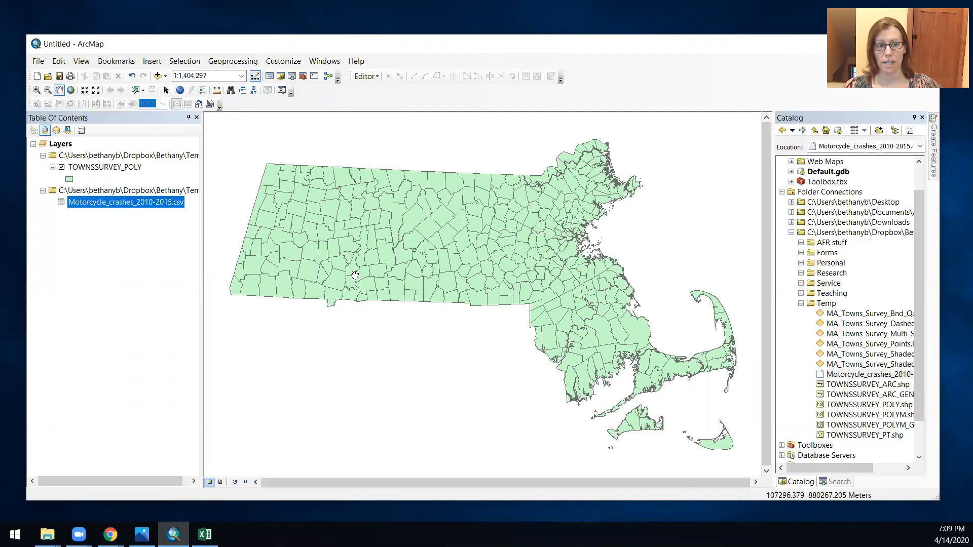
Step: Display the motorcycle crashes table as XY points, using X and Y as coordinate fields and the Massachusetts Mainland State Plane NAD 1983 system
right_click(161, 202)
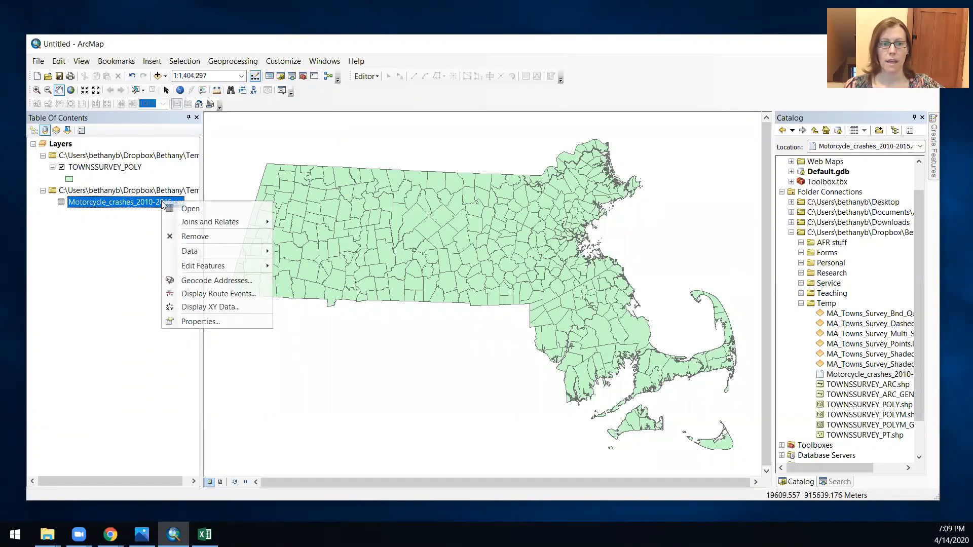
click(200, 307)
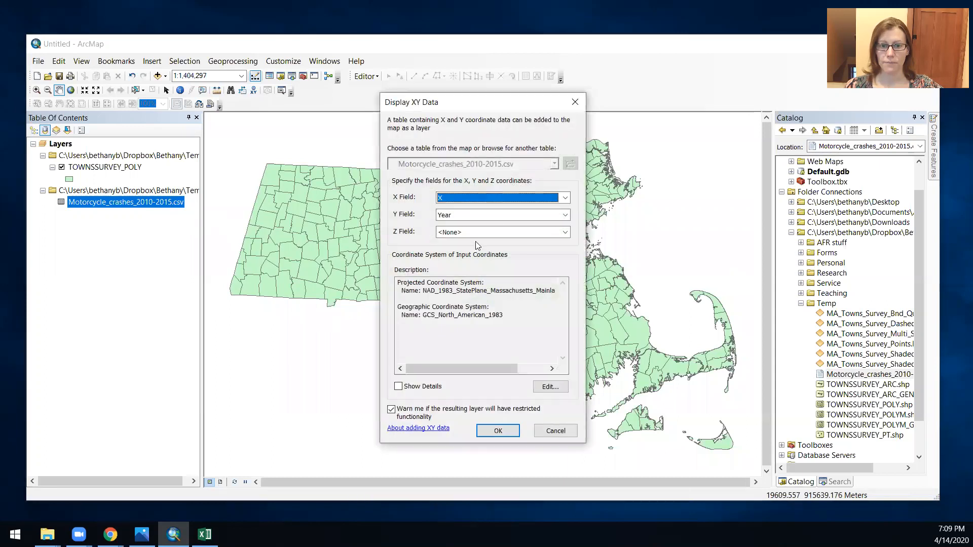
click(565, 215)
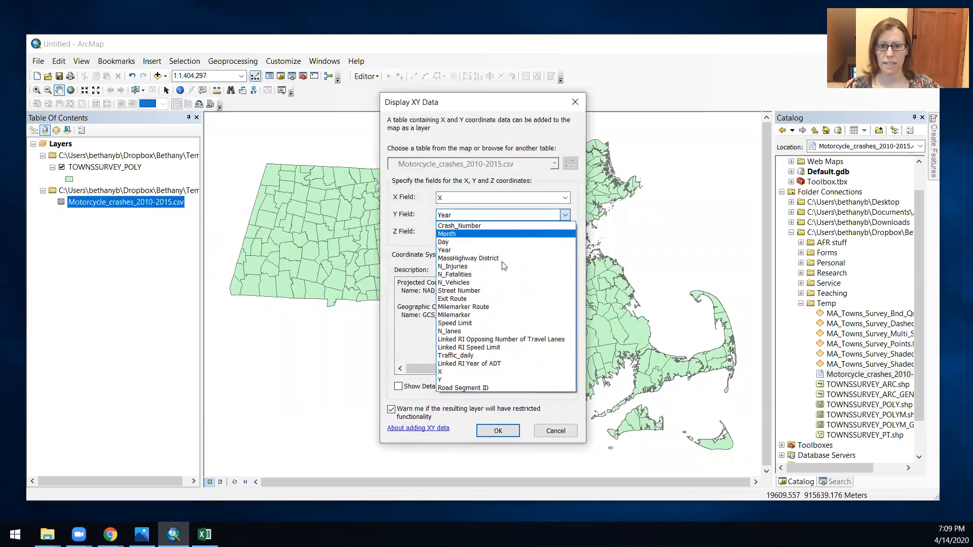
click(451, 381)
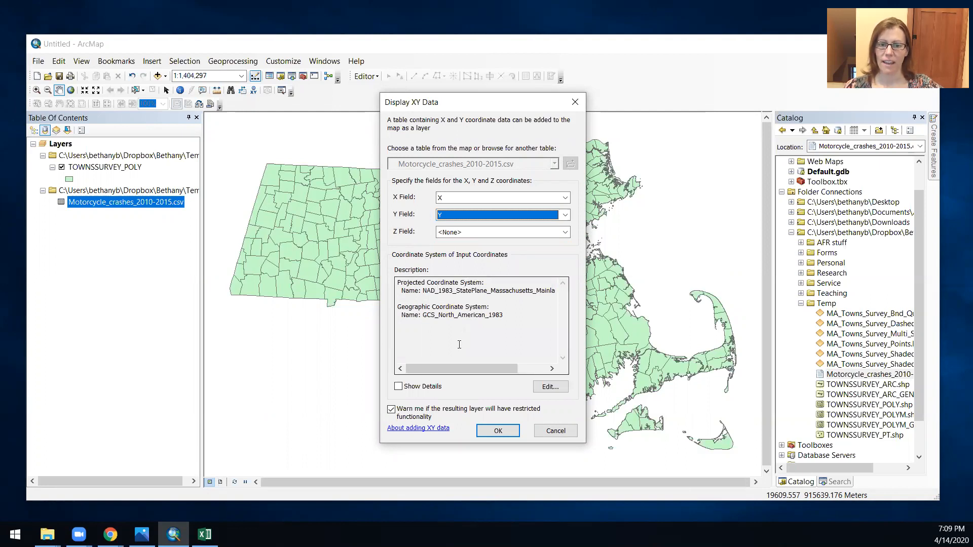
drag(460, 370, 434, 370)
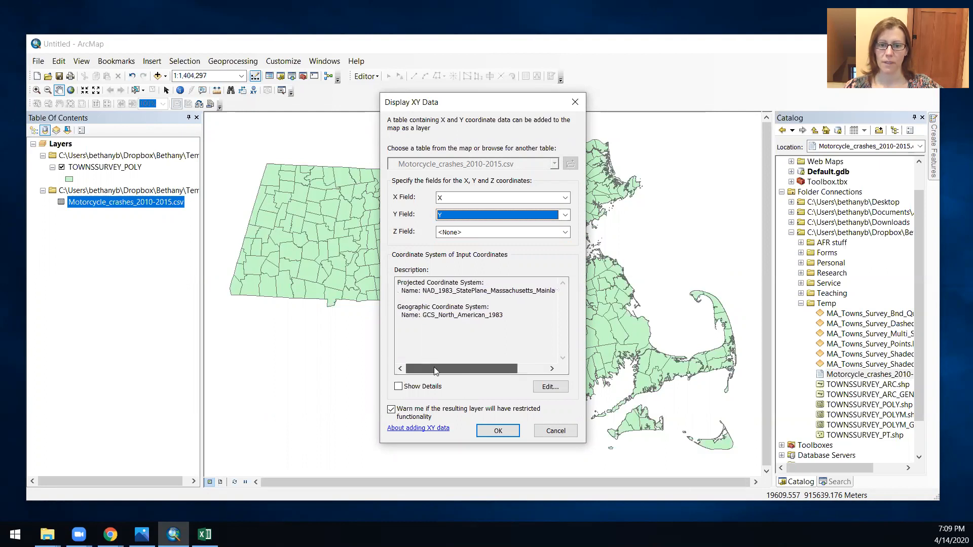
click(498, 430)
click(537, 340)
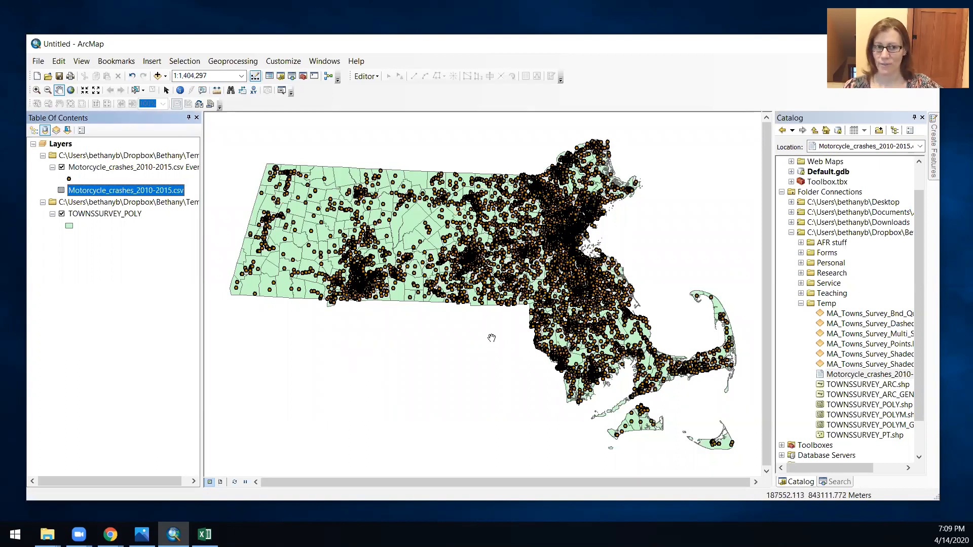
Step: Export all features of the Motorcycle_crashes_2010-2015.csv Events layer to the shapefile Moto_2010_2015.shp in the Temp folder and add it to the map
right_click(126, 172)
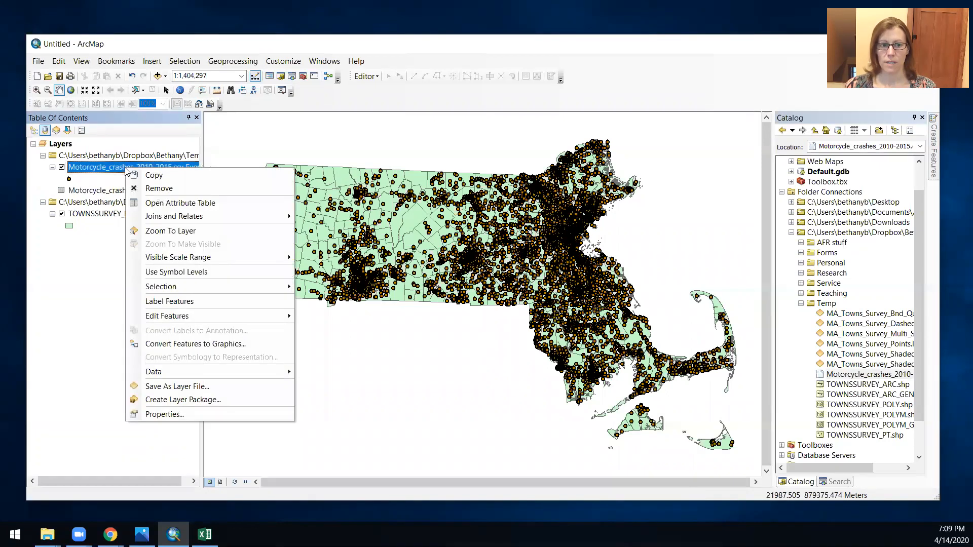
mouse_move(289, 373)
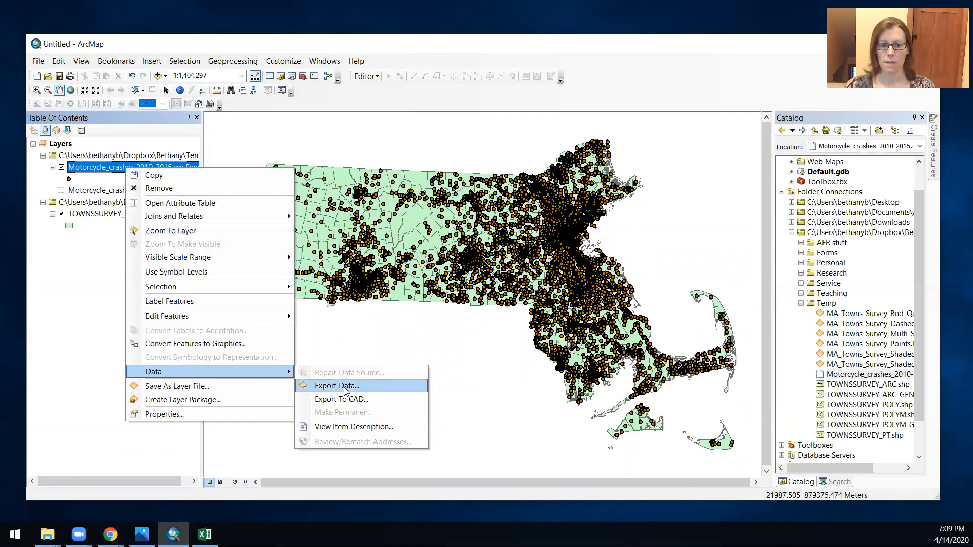
click(365, 385)
click(553, 297)
key(BackSpace)
key(BackSpace)
key(BackSpace)
key(BackSpace)
key(BackSpace)
key(BackSpace)
key(BackSpace)
key(BackSpace)
key(BackSpace)
key(BackSpace)
key(BackSpace)
key(BackSpace)
key(BackSpace)
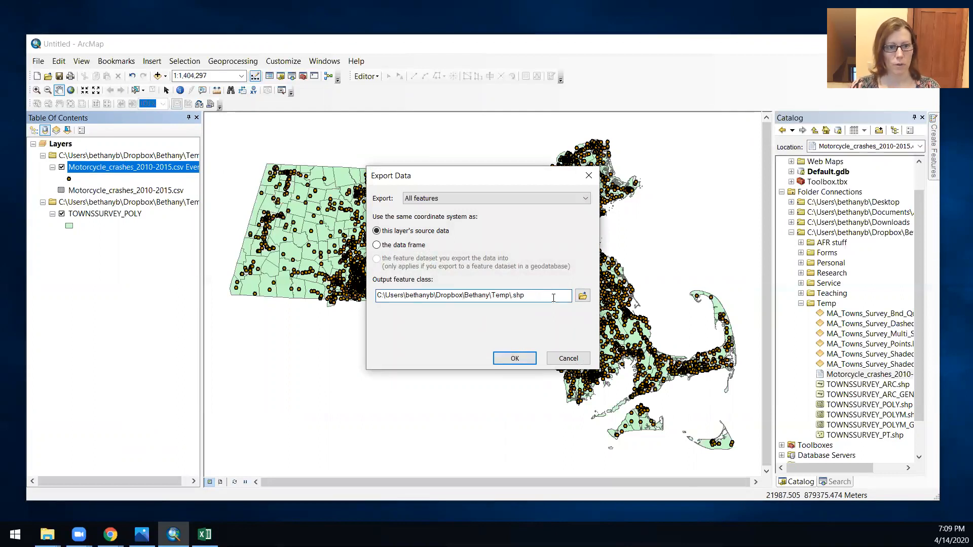
text(Moto)
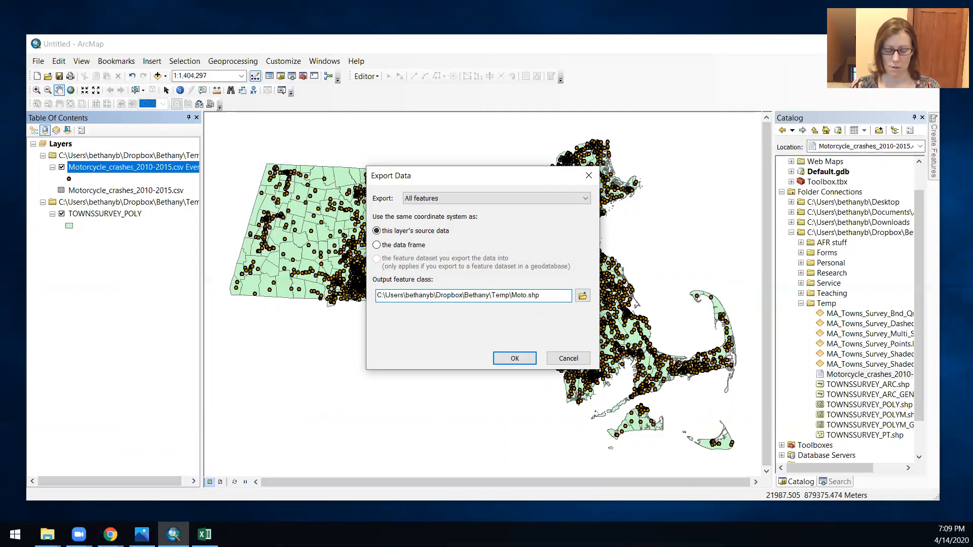
text(_2010_20)
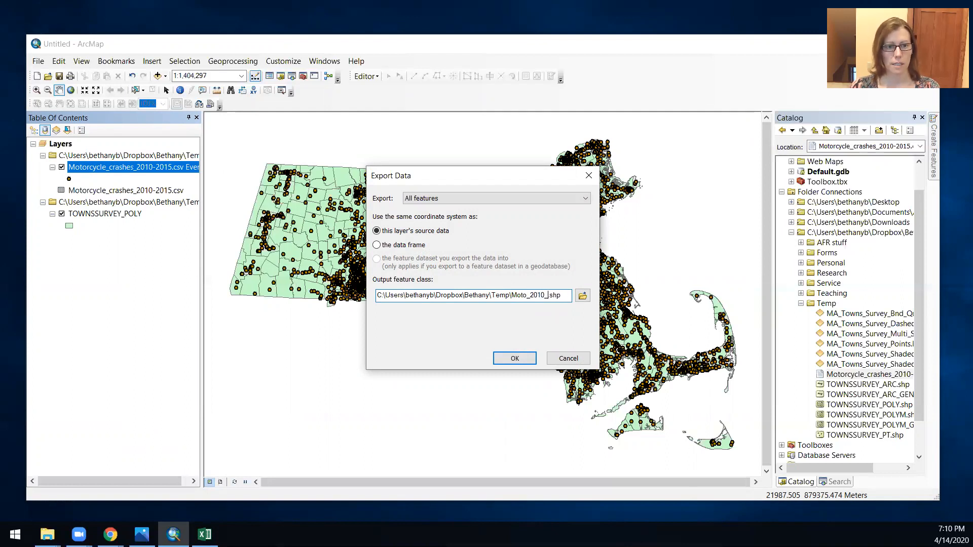
text(15)
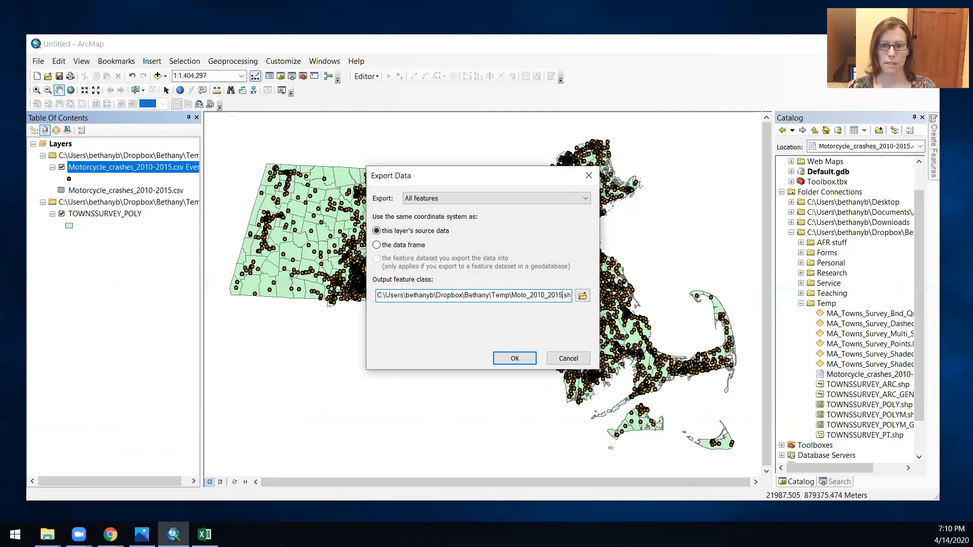
key(Return)
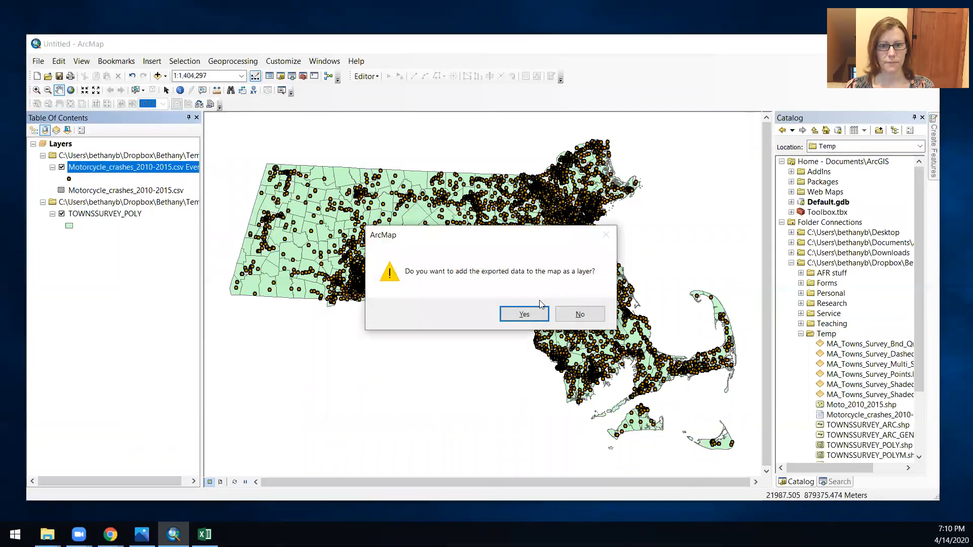
click(527, 314)
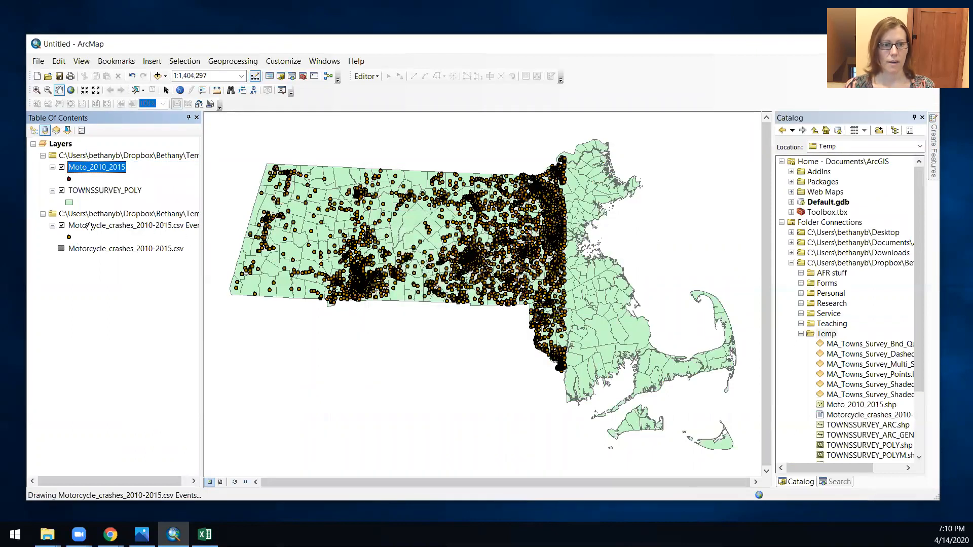
Step: Remove the Motorcycle_crashes_2010-2015.csv Events layer and its source CSV table from the map
right_click(92, 228)
click(118, 247)
right_click(113, 226)
click(142, 259)
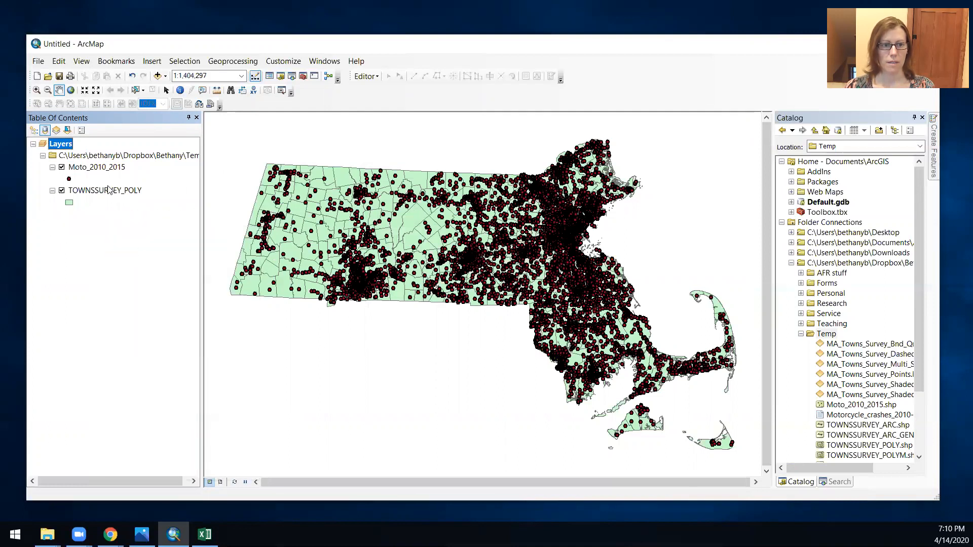
Step: Open the Moto_2010_2015 attribute table, examine the City_Town column and the remaining crash fields, and close the table
right_click(105, 168)
click(144, 200)
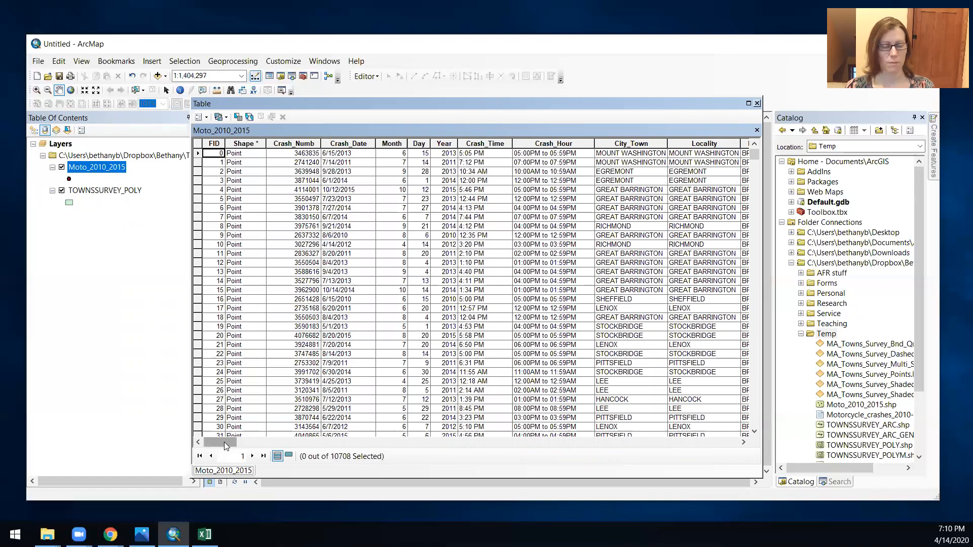
mouse_move(224, 442)
mouse_down()
mouse_move(730, 443)
mouse_move(225, 442)
mouse_up()
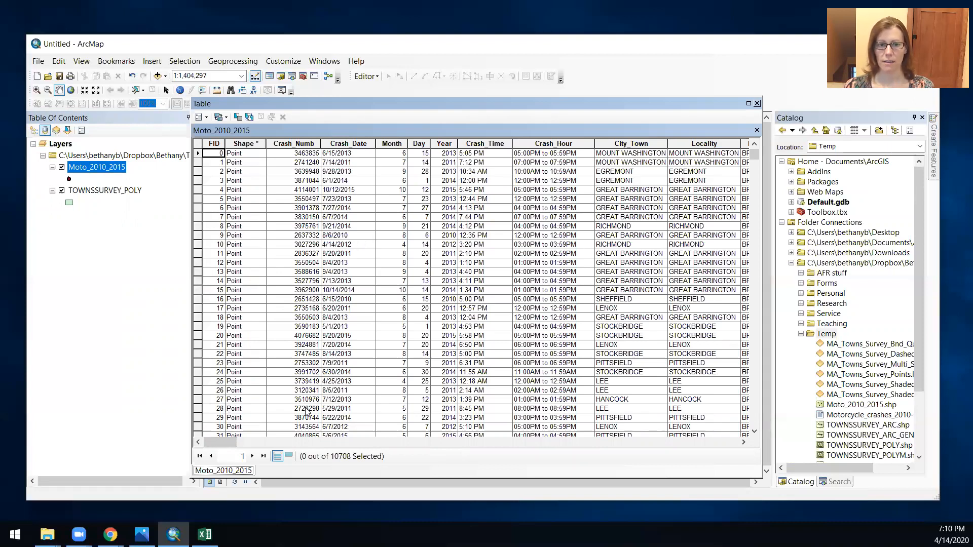
drag(233, 446, 223, 402)
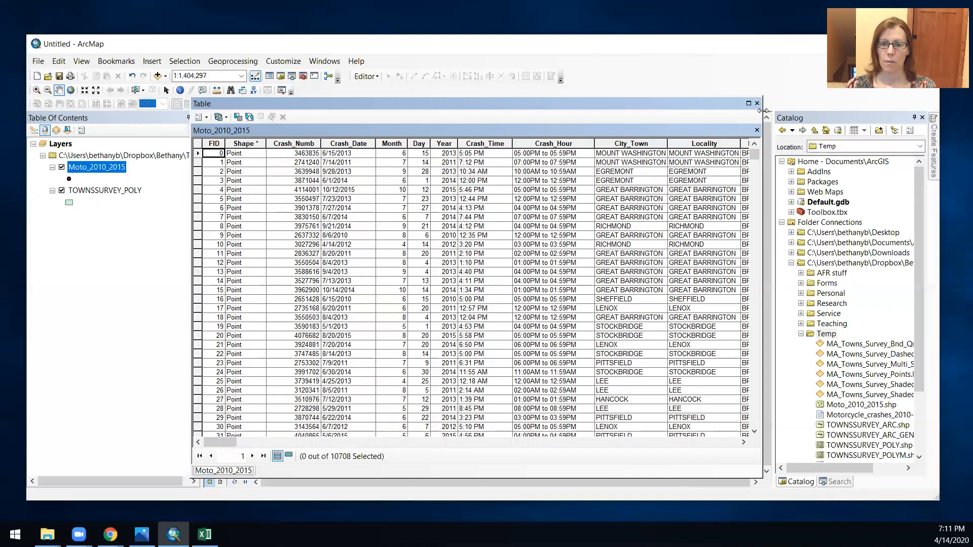
click(641, 142)
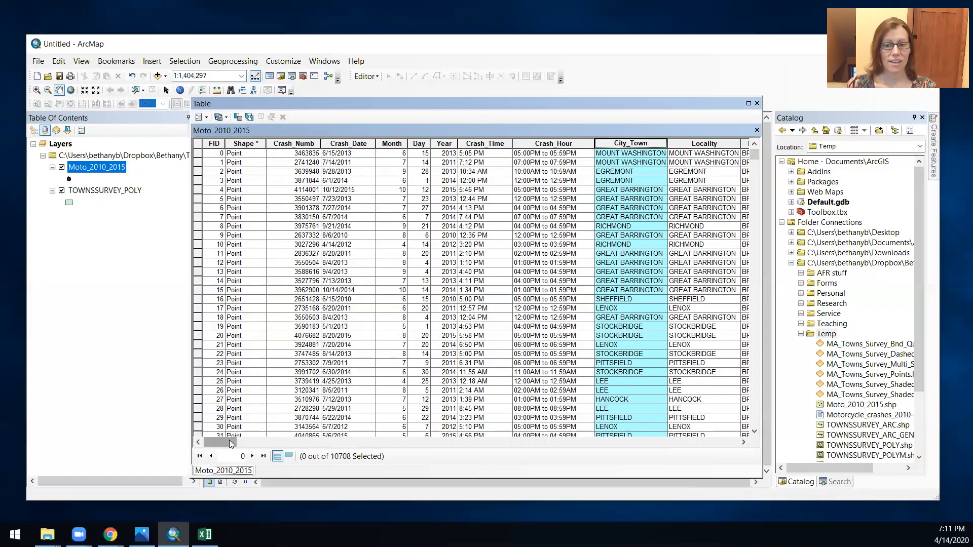
drag(230, 444, 733, 444)
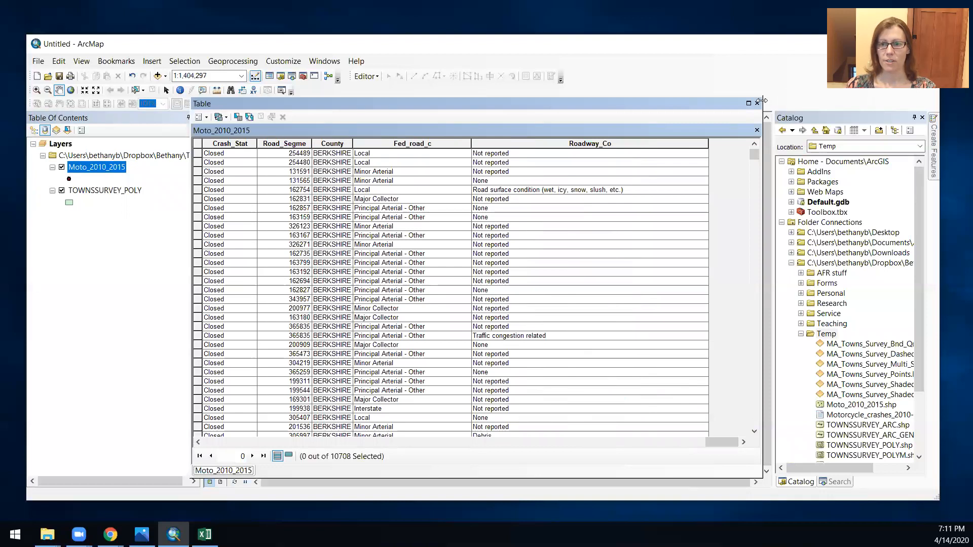
click(757, 103)
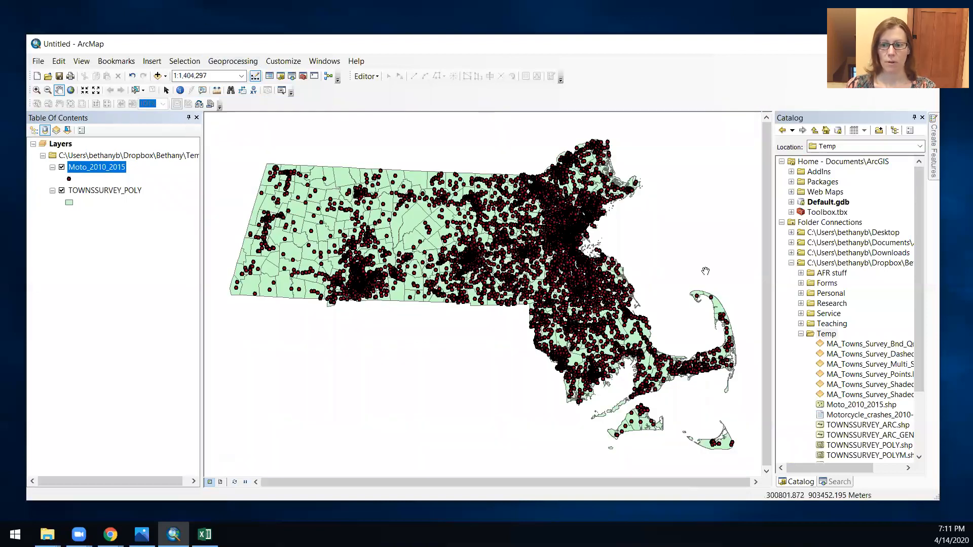
Step: Find the Spatial Join tool and set Moto_2010_2015 as the target features and TOWNSSURVEY_POLY as the join features
click(838, 482)
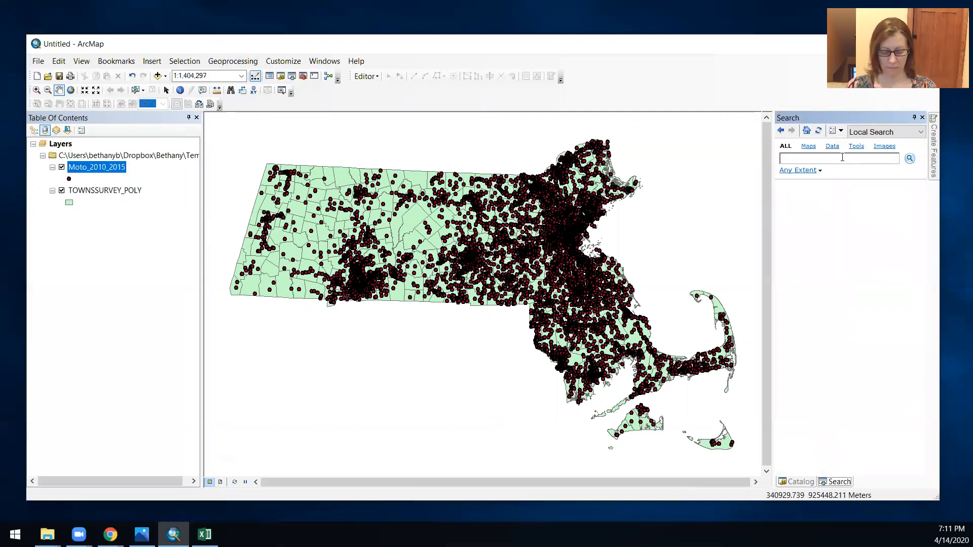
text(spatial join)
key(Return)
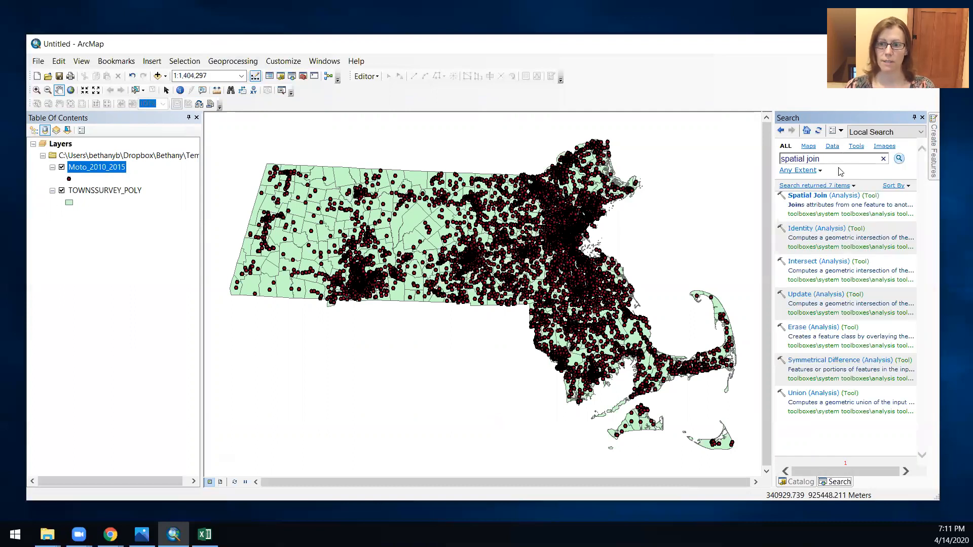
click(826, 195)
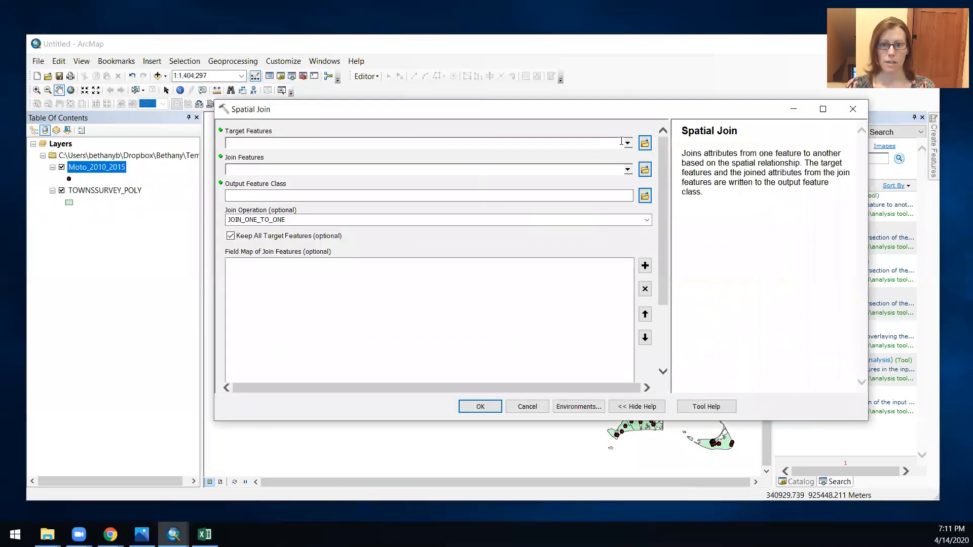
click(600, 144)
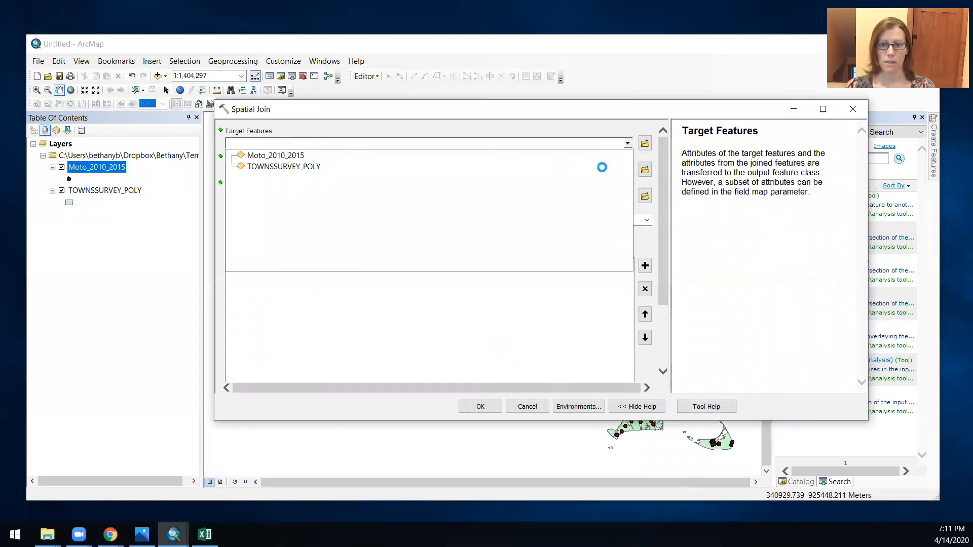
click(626, 155)
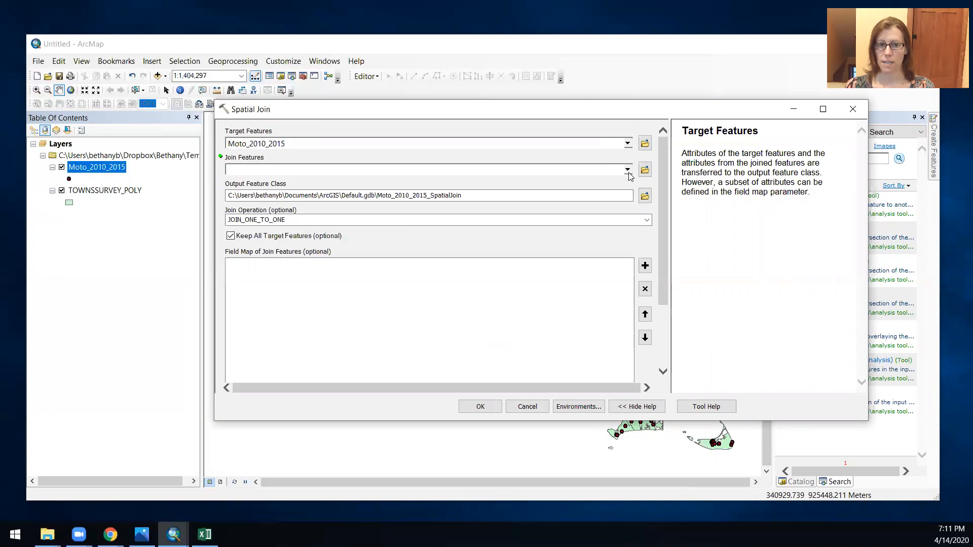
click(628, 170)
click(293, 195)
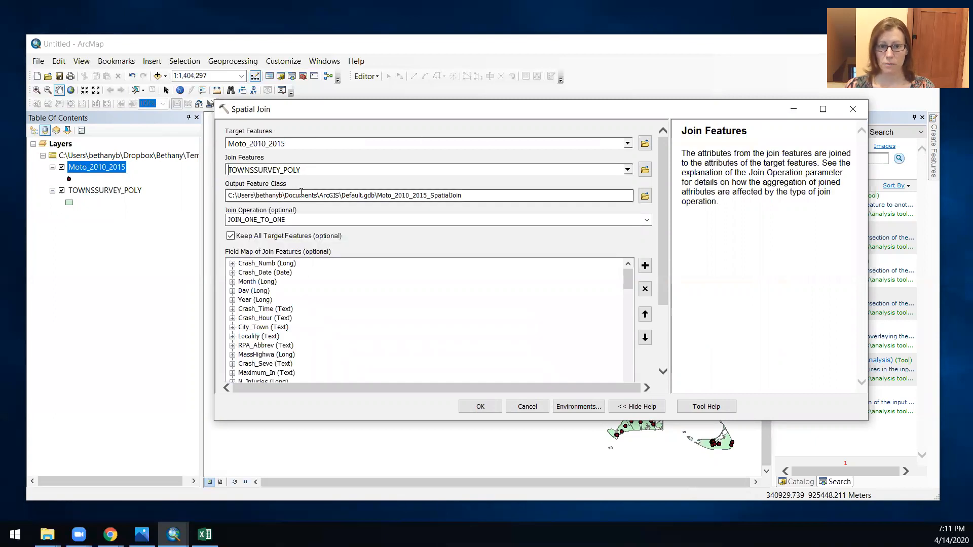
Step: Set the Spatial Join output feature class to Moto_plus_towns in the Temp folder
click(645, 198)
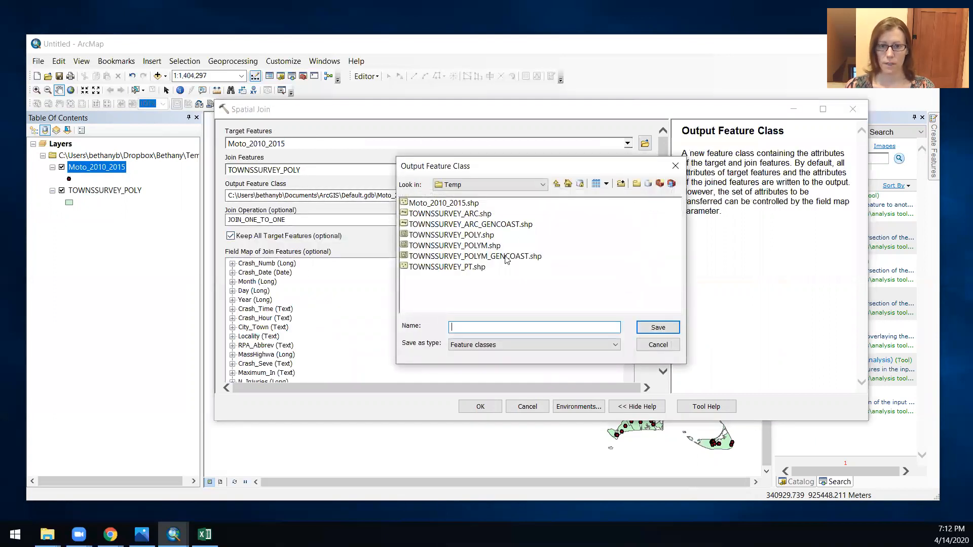
text(Moto_plus_towns)
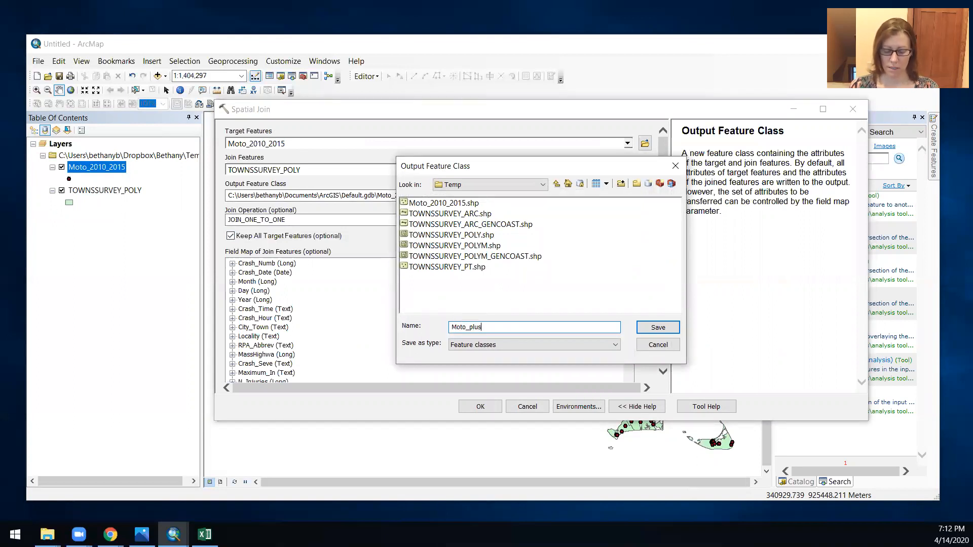
key(Return)
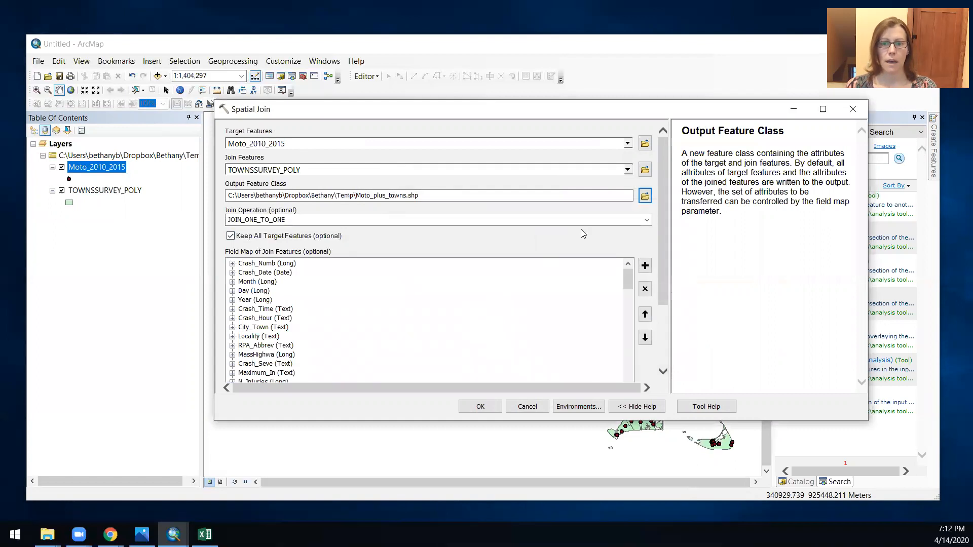
Step: Remove every TOWNSSURVEY_POLY field except TOWN from the field map of join features
scroll(664, 276, down, 3)
drag(629, 187, 628, 296)
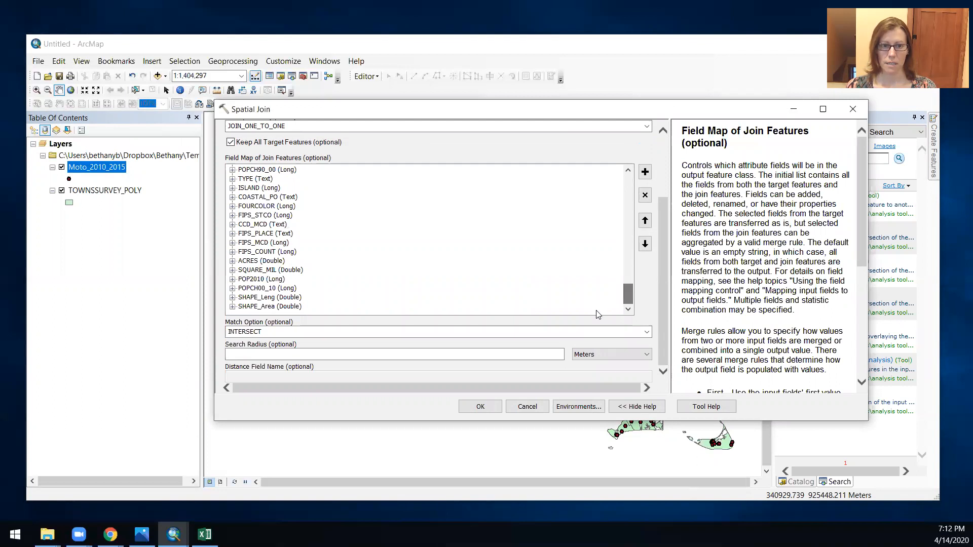
scroll(355, 288, up, 2)
scroll(354, 287, up, 1)
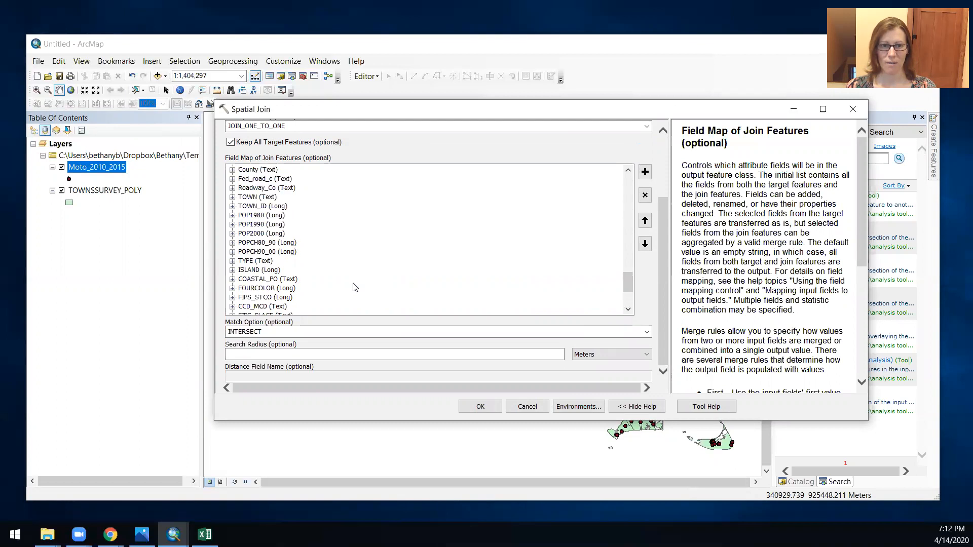
click(264, 199)
click(233, 197)
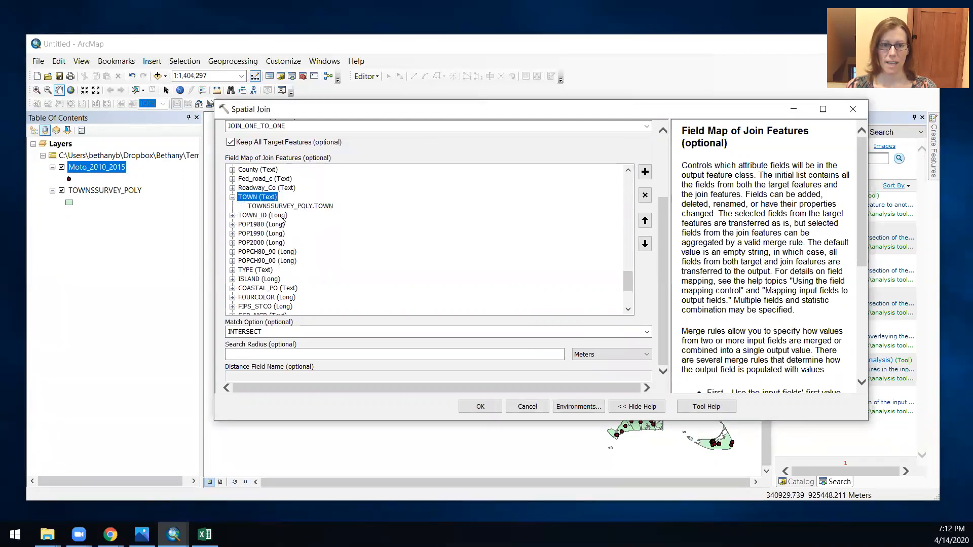
click(271, 274)
scroll(270, 275, down, 4)
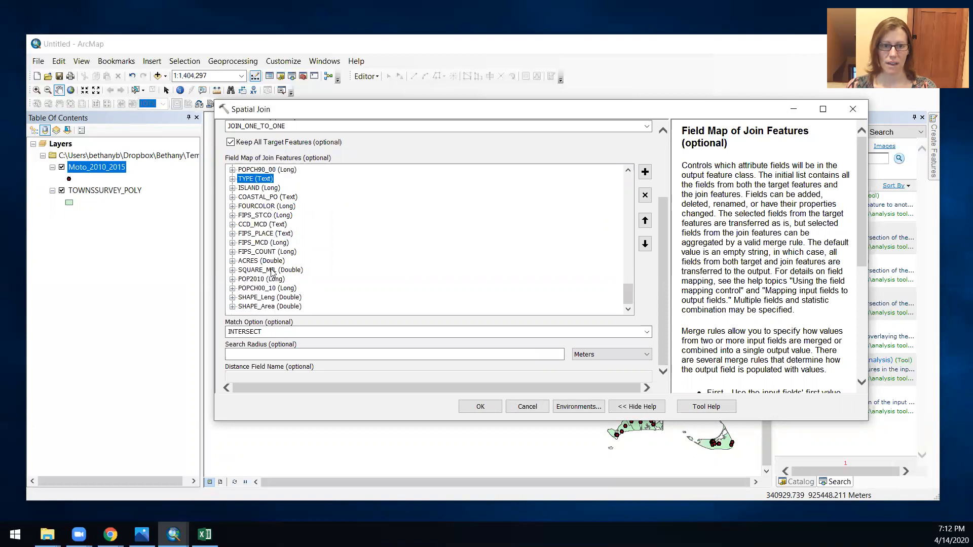
scroll(271, 274, up, 2)
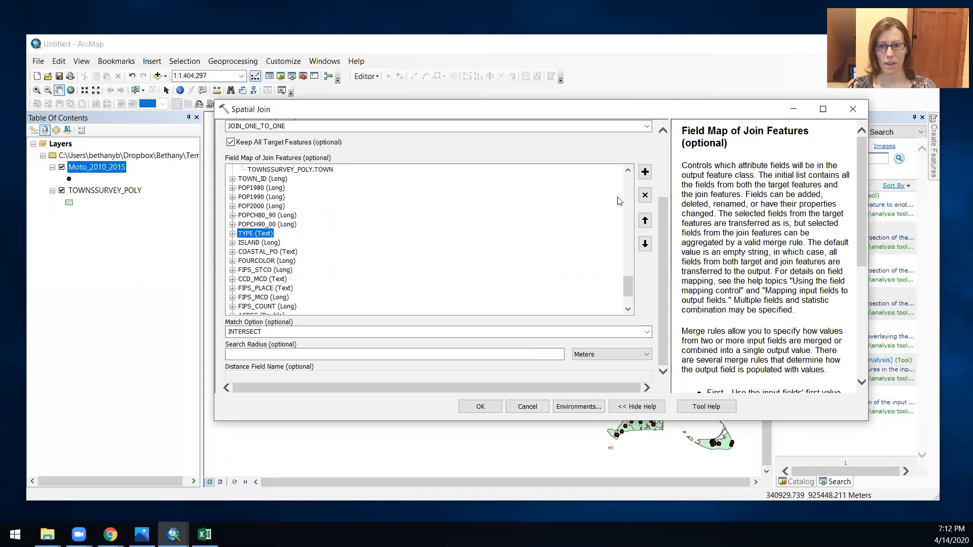
click(645, 197)
click(646, 196)
click(646, 197)
click(645, 197)
click(645, 198)
click(645, 198)
click(645, 197)
click(645, 197)
click(644, 198)
click(644, 198)
click(644, 198)
click(644, 198)
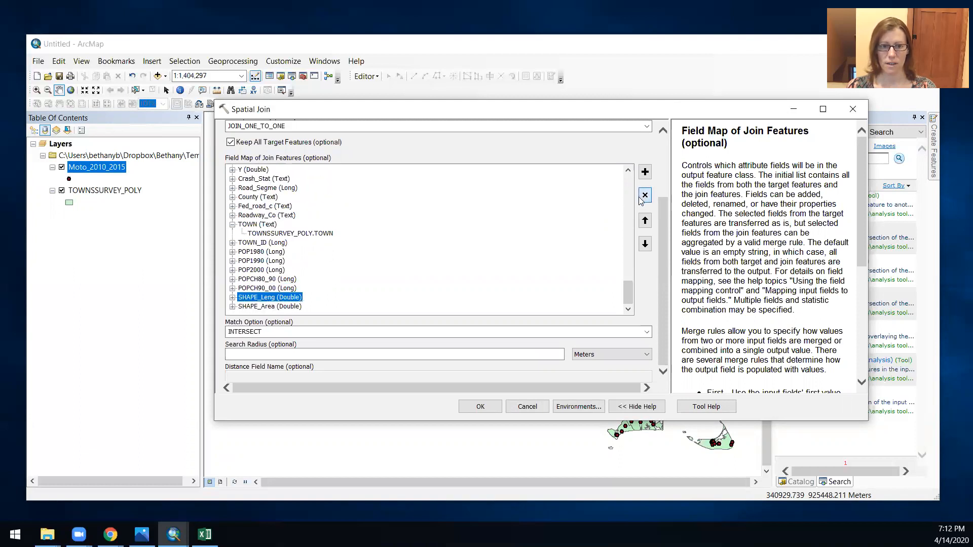
click(643, 199)
click(643, 198)
click(640, 200)
click(641, 200)
click(640, 200)
click(640, 199)
click(640, 199)
click(640, 200)
click(641, 200)
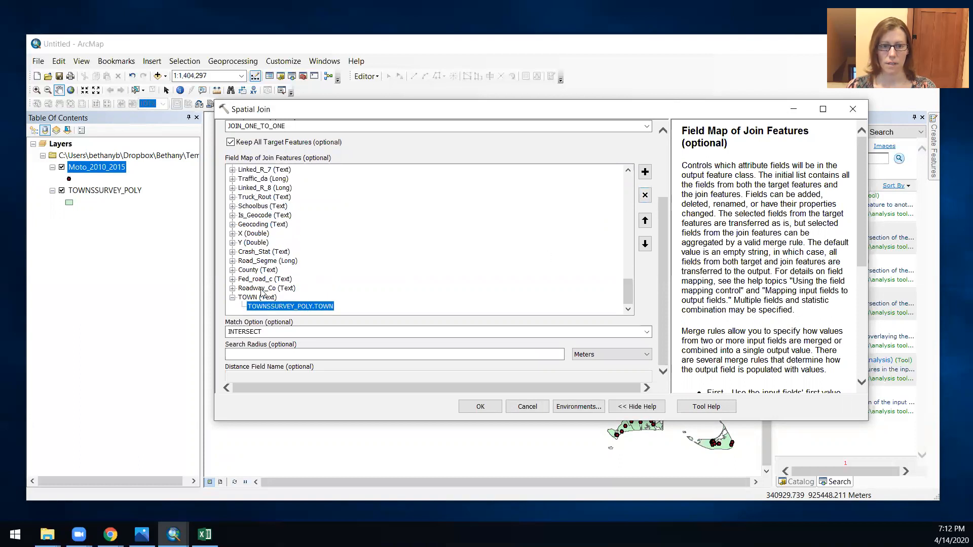
Step: Check the source of the Roadway_Co field in the field map and run the Spatial Join
click(233, 289)
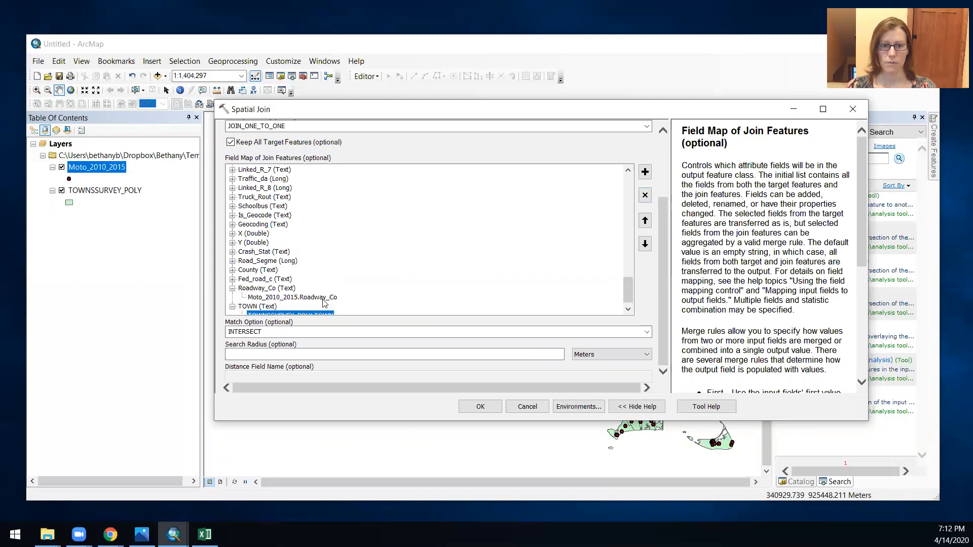
click(233, 289)
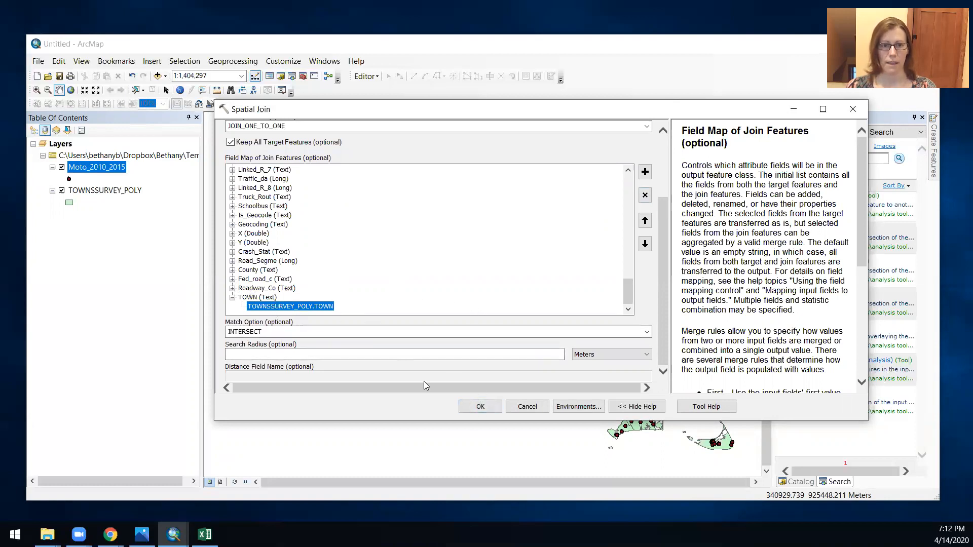
click(492, 407)
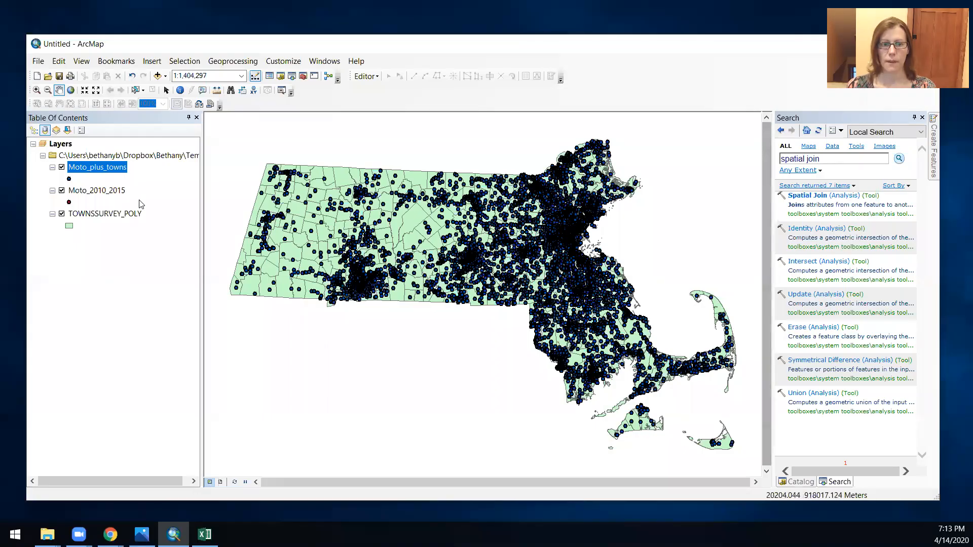
Step: Open the attribute table of Moto_plus_towns and examine the joined TOWN column
right_click(90, 172)
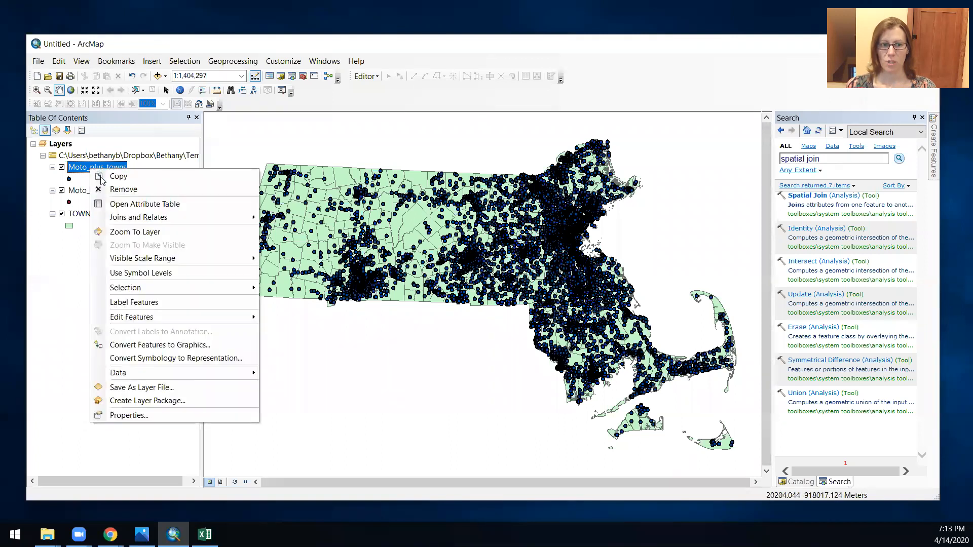
click(110, 204)
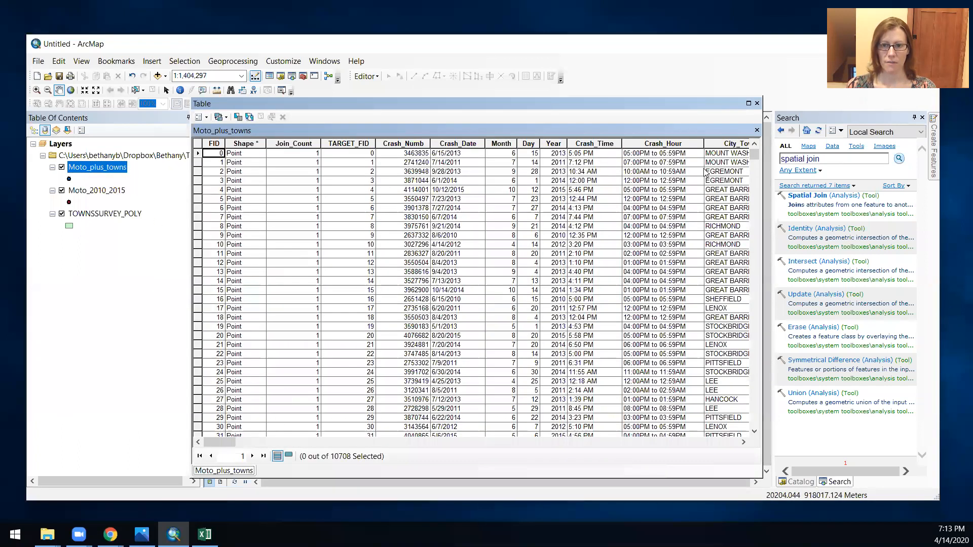
drag(233, 441, 724, 445)
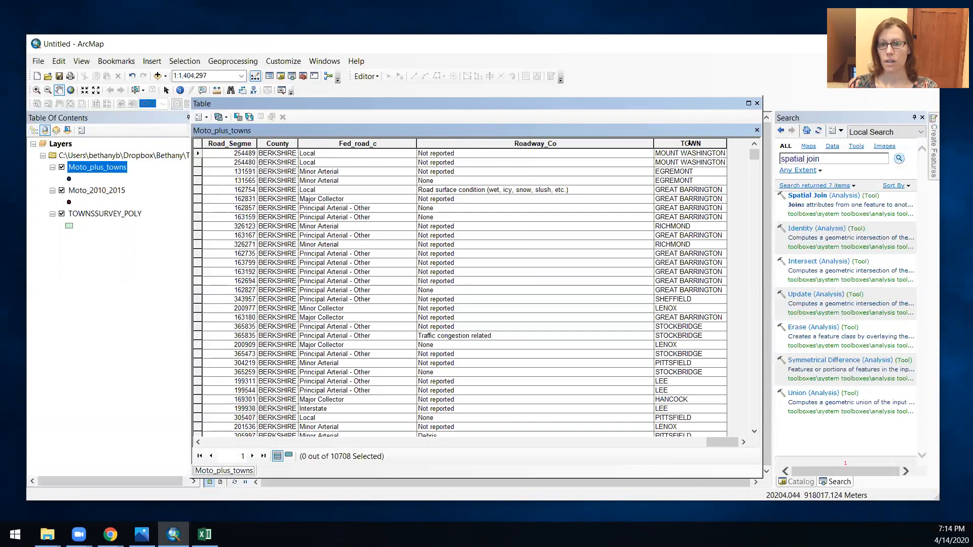
click(691, 143)
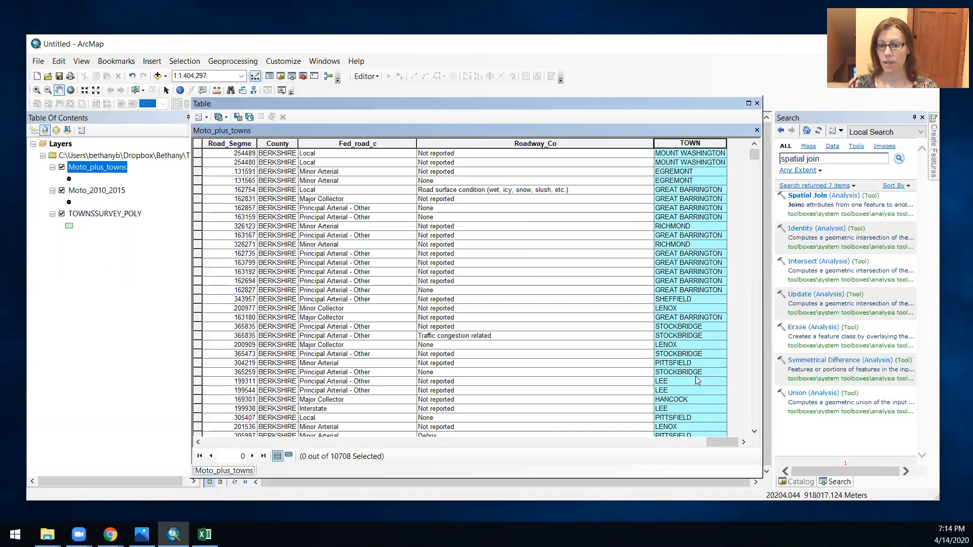
Step: Summarize the table on the TOWN field and set the output table's format to Text File
right_click(682, 145)
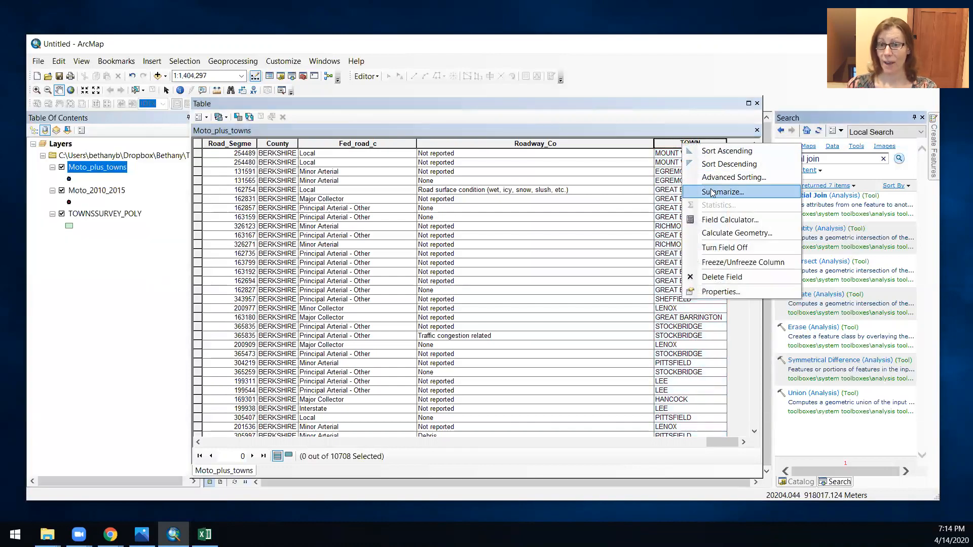
click(738, 192)
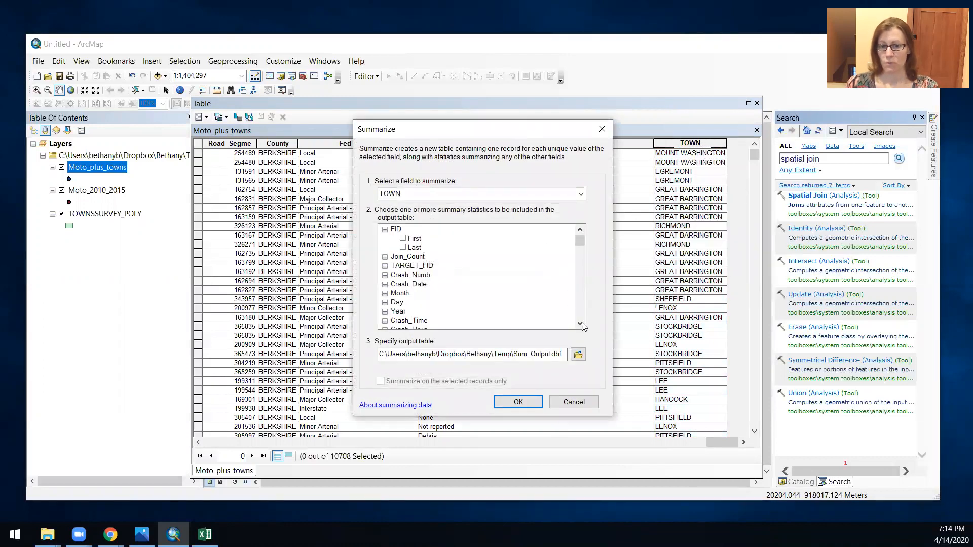
click(578, 354)
click(459, 352)
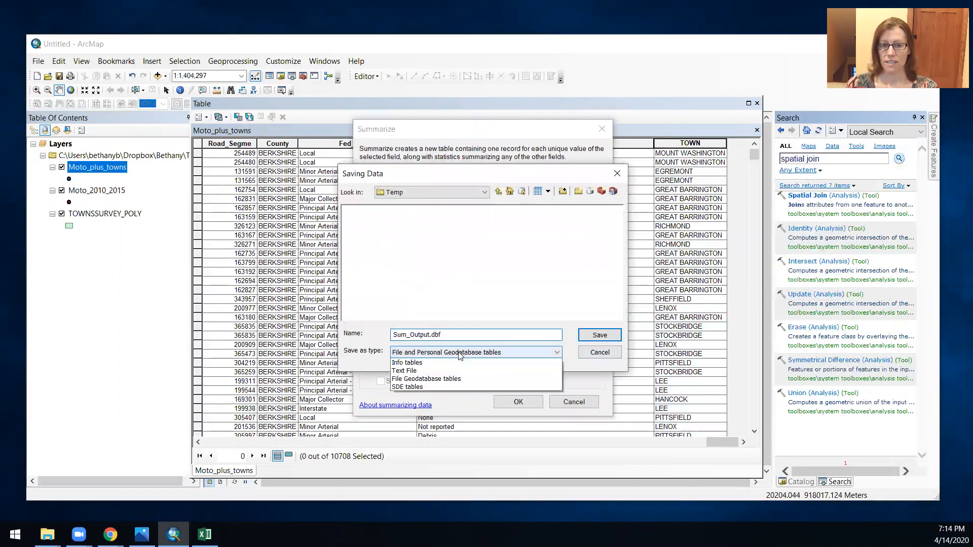
click(457, 351)
click(434, 352)
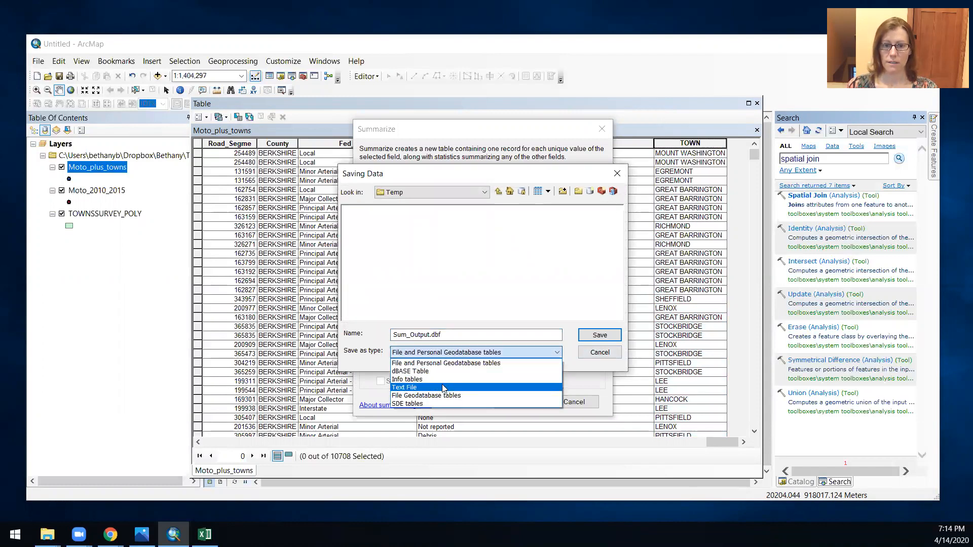
click(442, 388)
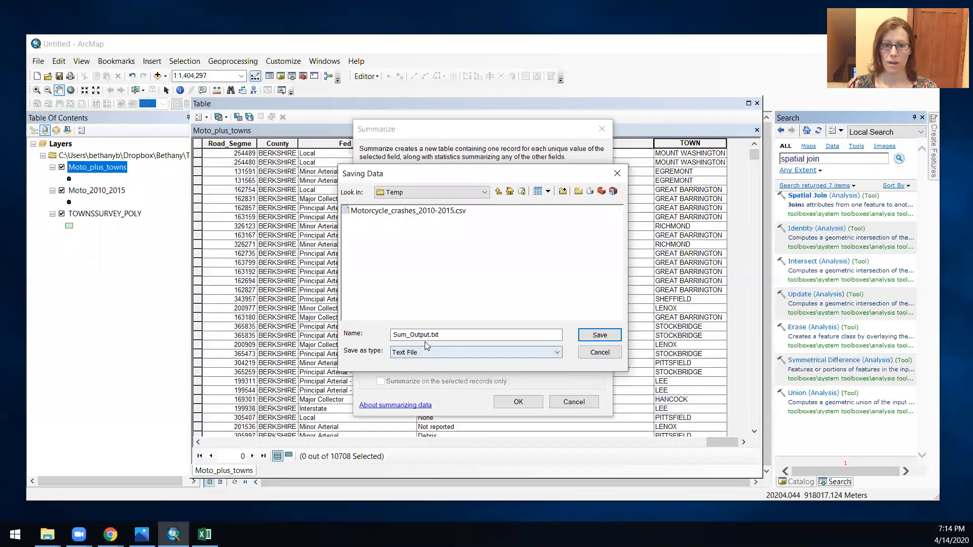
Step: Name the summary output crash_per_town.txt in the Temp folder, run the summary and add the resulting table to the map
click(428, 335)
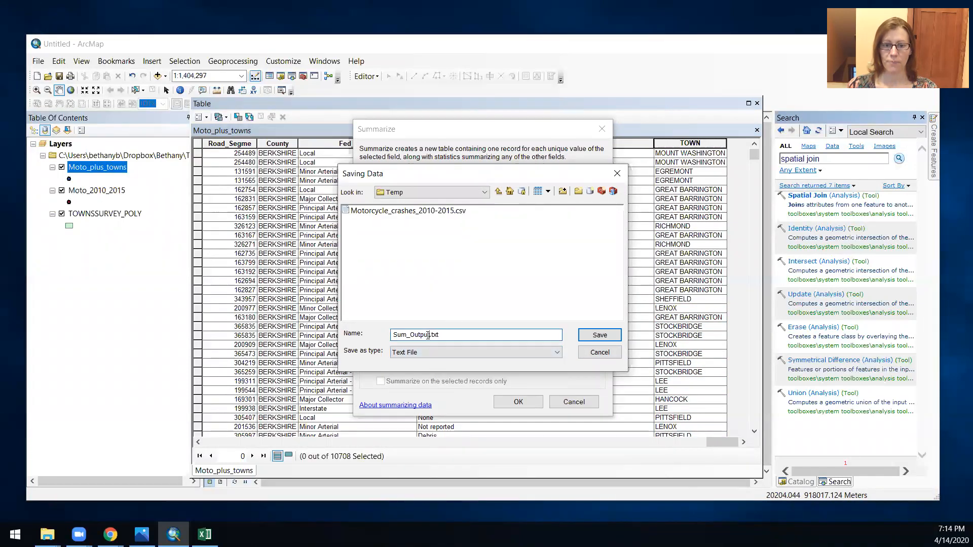
double_click(427, 335)
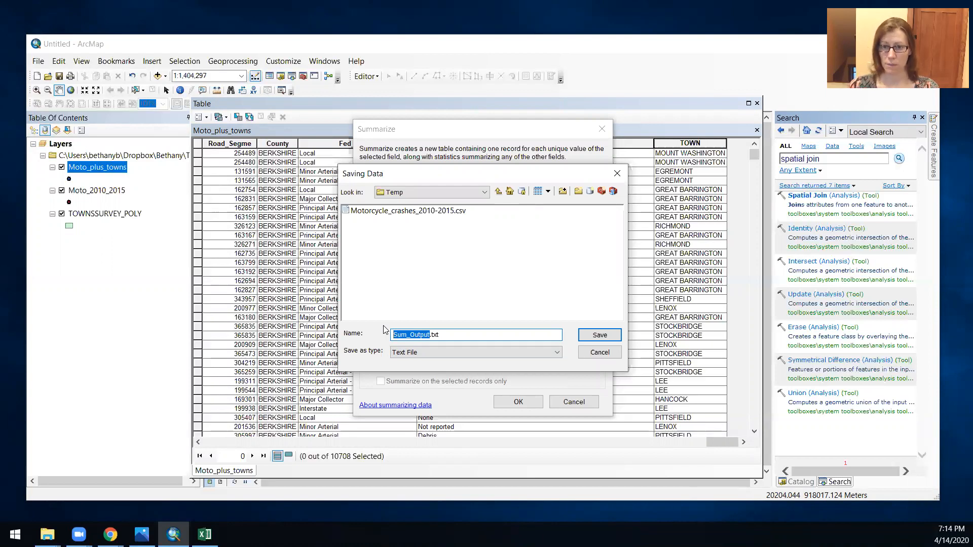
text(crash_per)
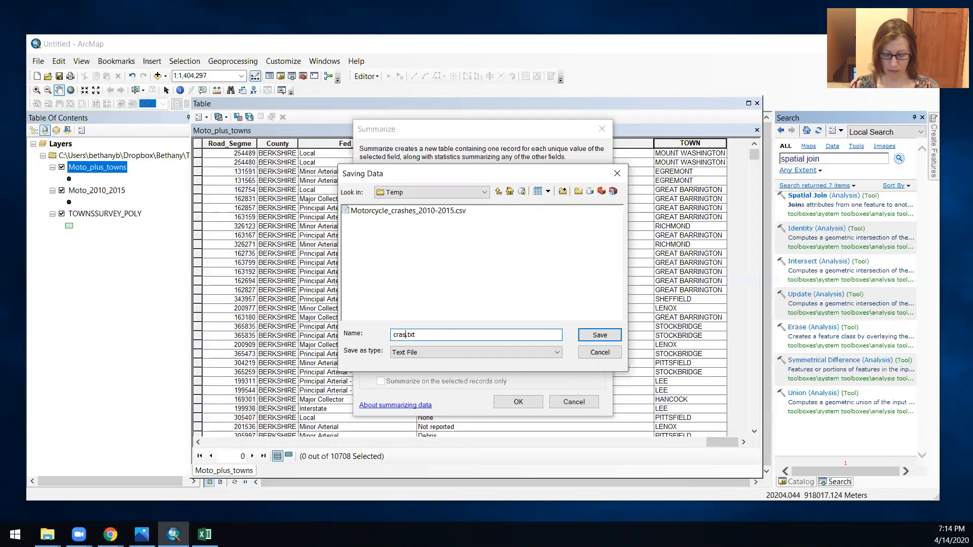
text(_town)
key(Return)
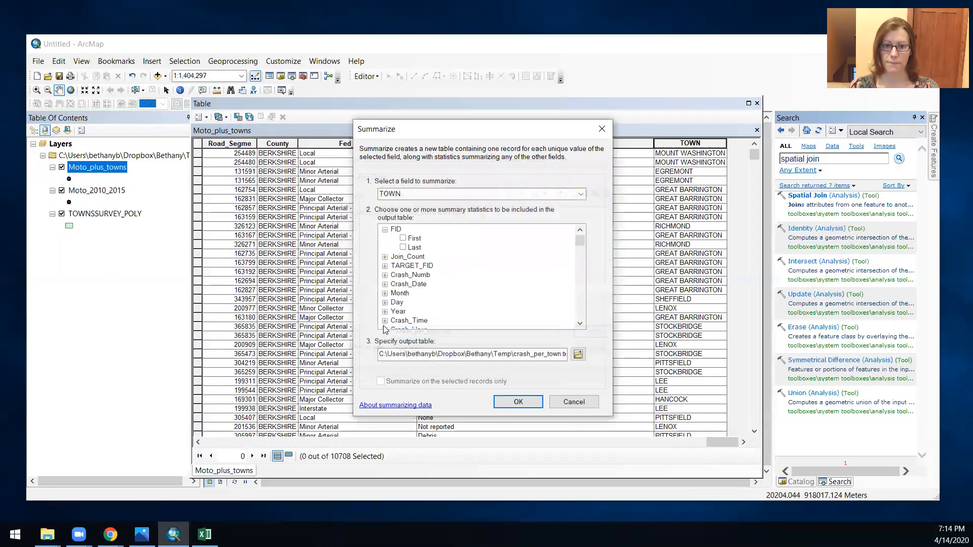
click(516, 404)
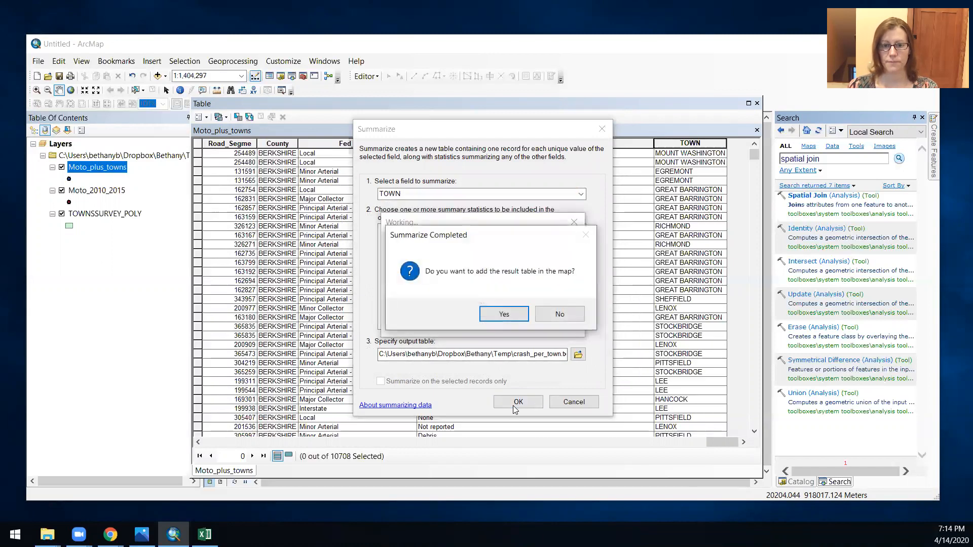
click(507, 314)
Step: Open the crash_per_town.txt table and select the ABINGTON record
right_click(99, 250)
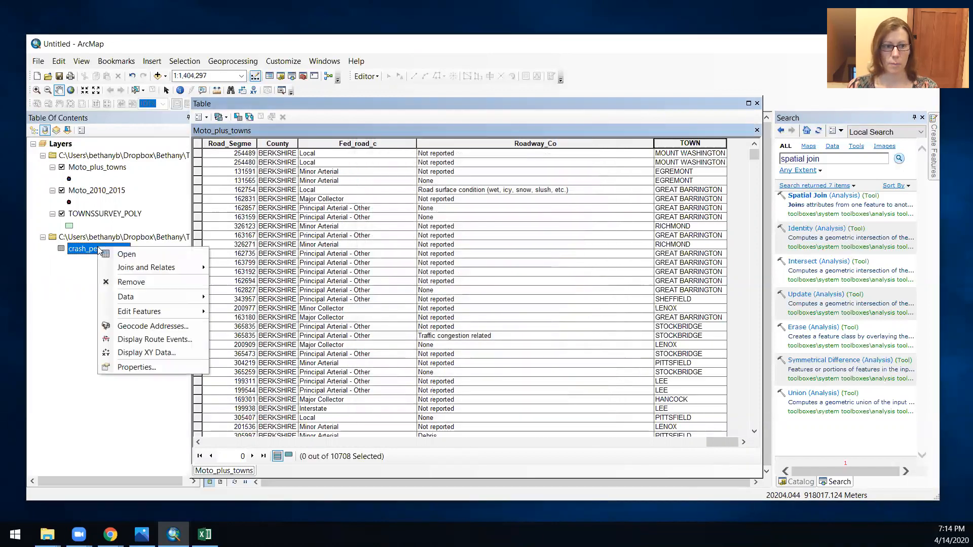
click(122, 254)
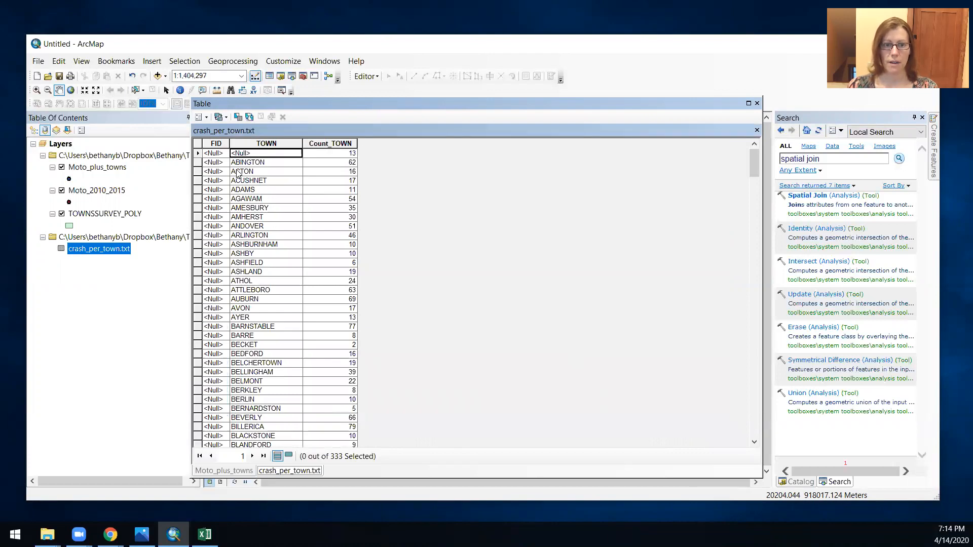
click(197, 162)
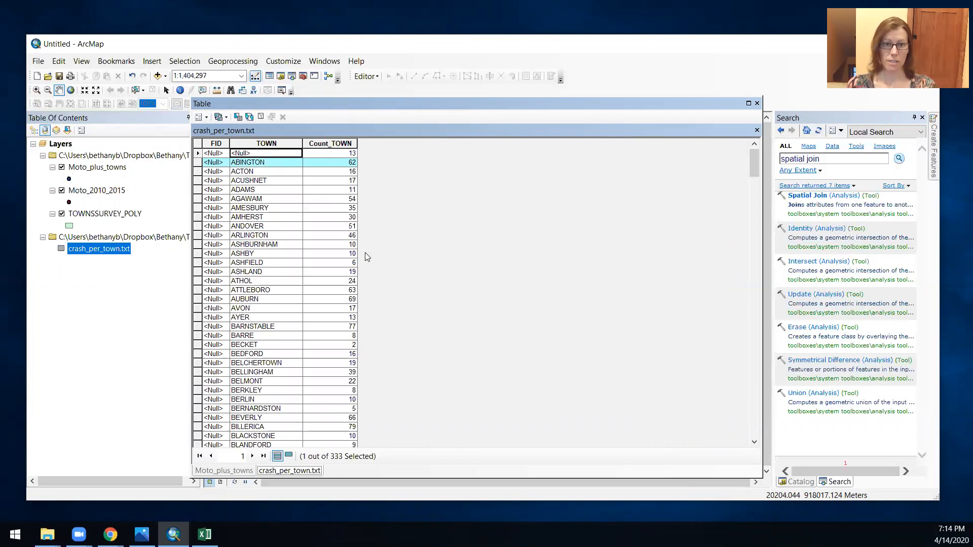
Step: View the Count_TOWN statistics for the selected ABINGTON record
click(339, 147)
right_click(339, 147)
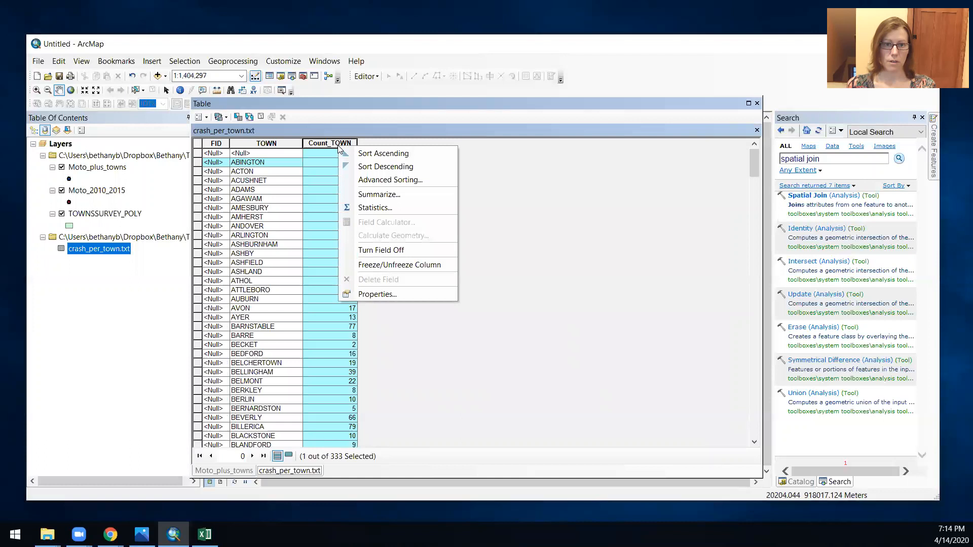
click(362, 209)
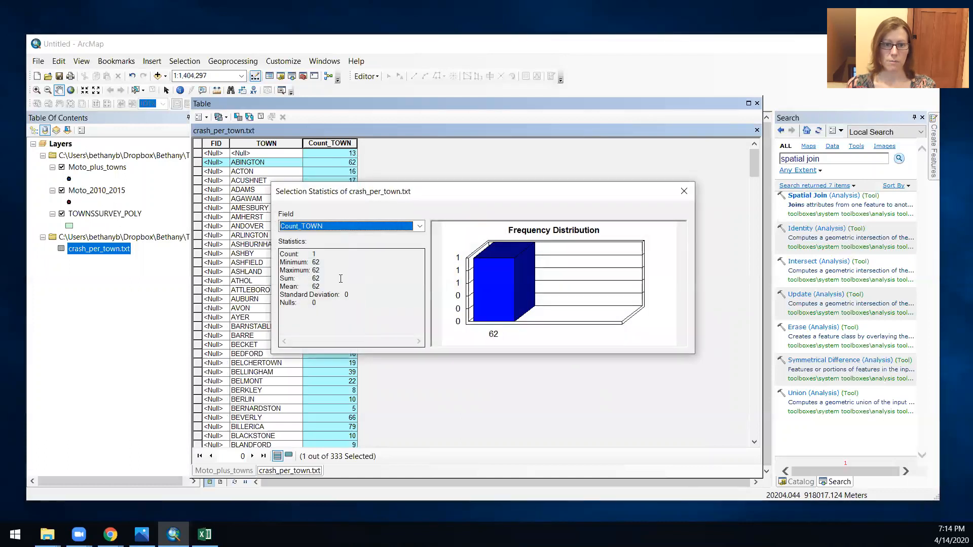
click(684, 191)
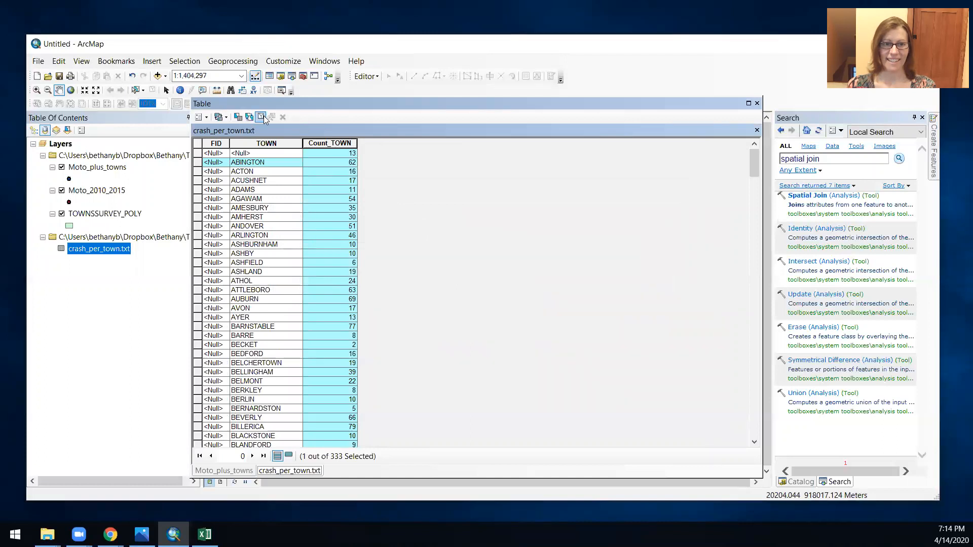
Step: Clear the table selection and view the Count_TOWN statistics for all records
click(261, 118)
click(329, 143)
right_click(332, 144)
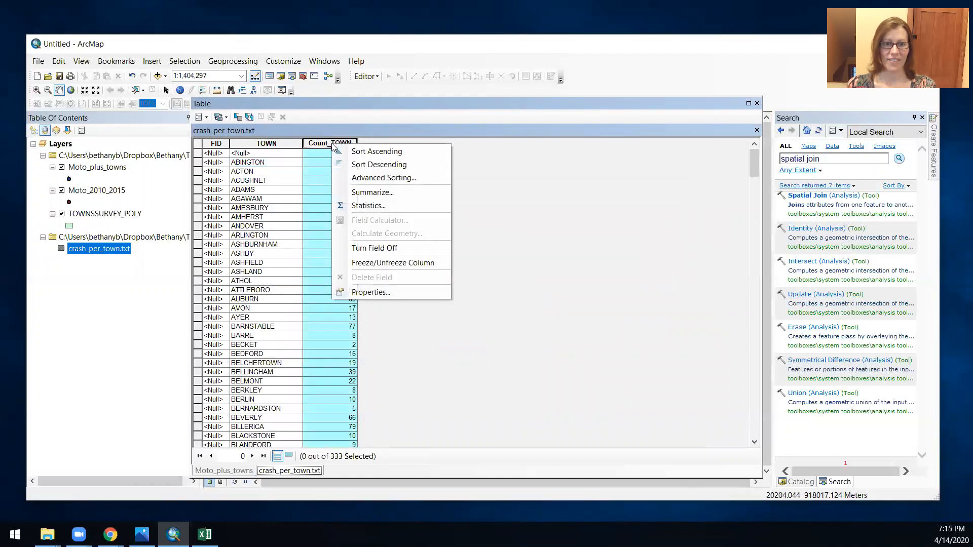
click(356, 209)
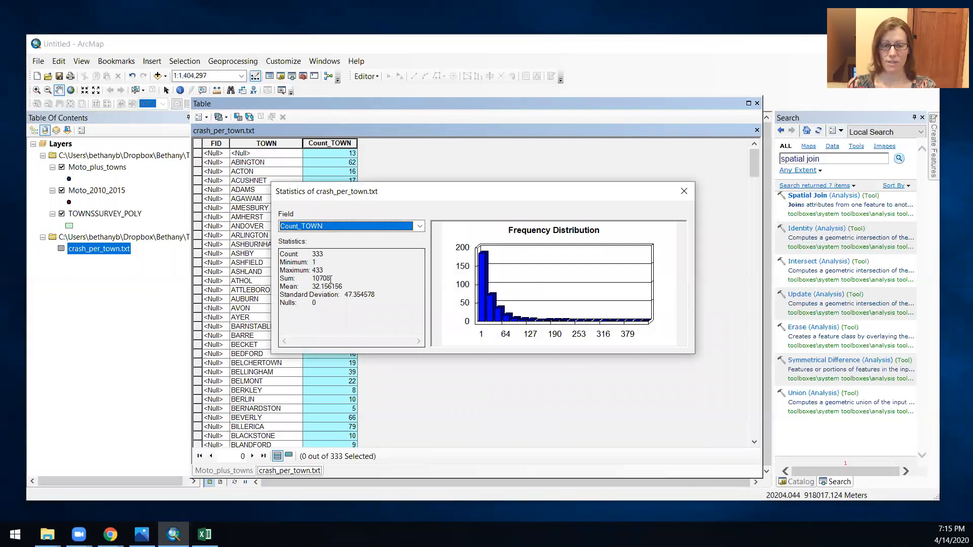
click(683, 192)
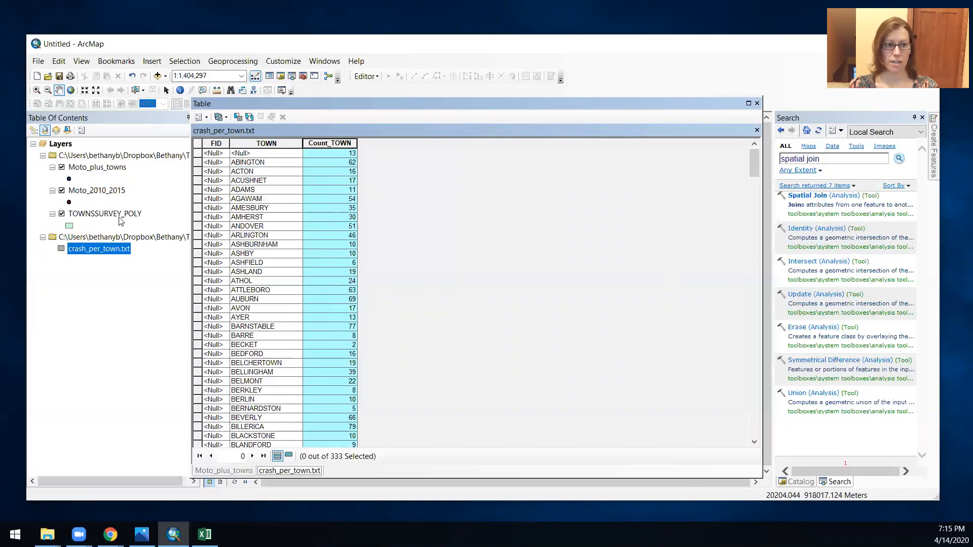
Step: Close the table window and hide the Moto_2010_2015 and Moto_plus_towns layers on the map
click(757, 103)
click(62, 191)
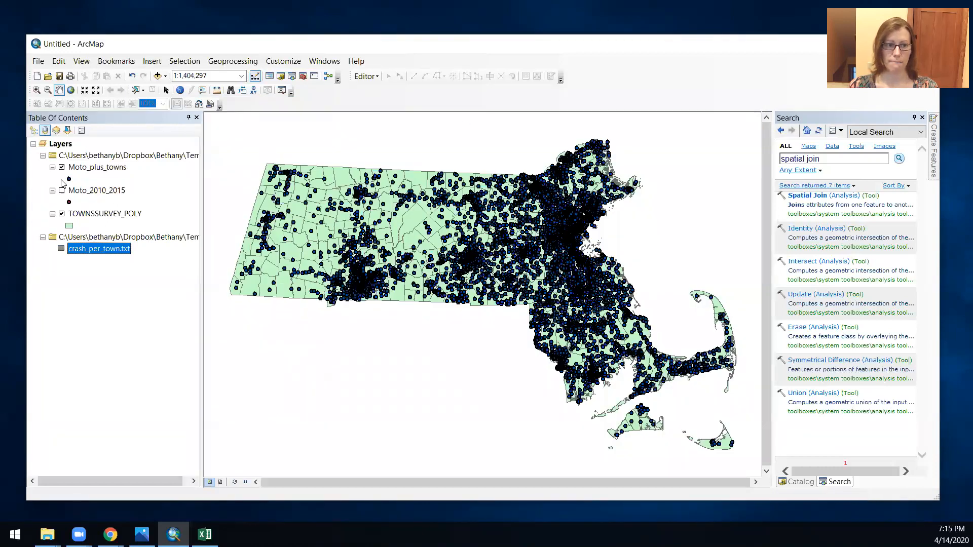
click(61, 168)
Step: Join crash_per_town.txt to TOWNSSURVEY_POLY using the TOWN field in both tables, keeping all records
right_click(91, 215)
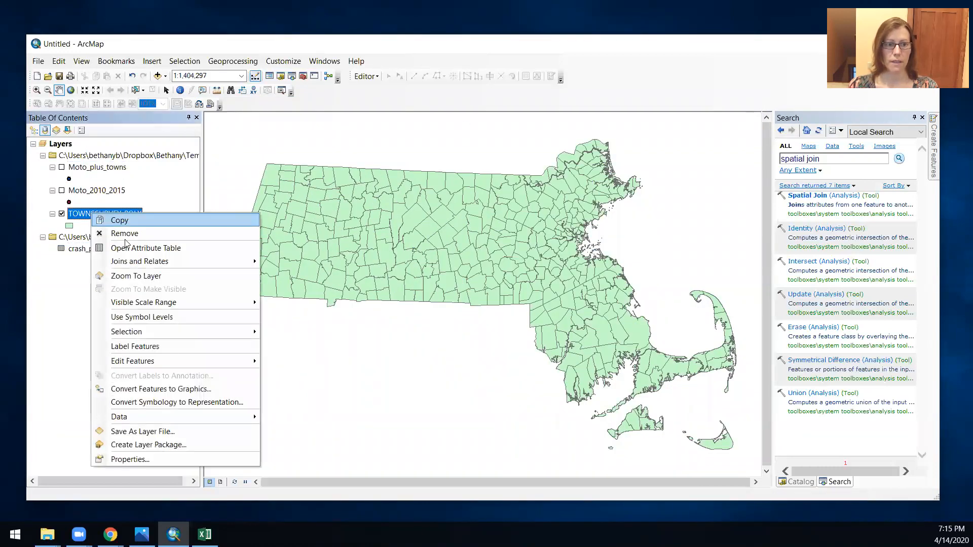
mouse_move(213, 261)
click(304, 263)
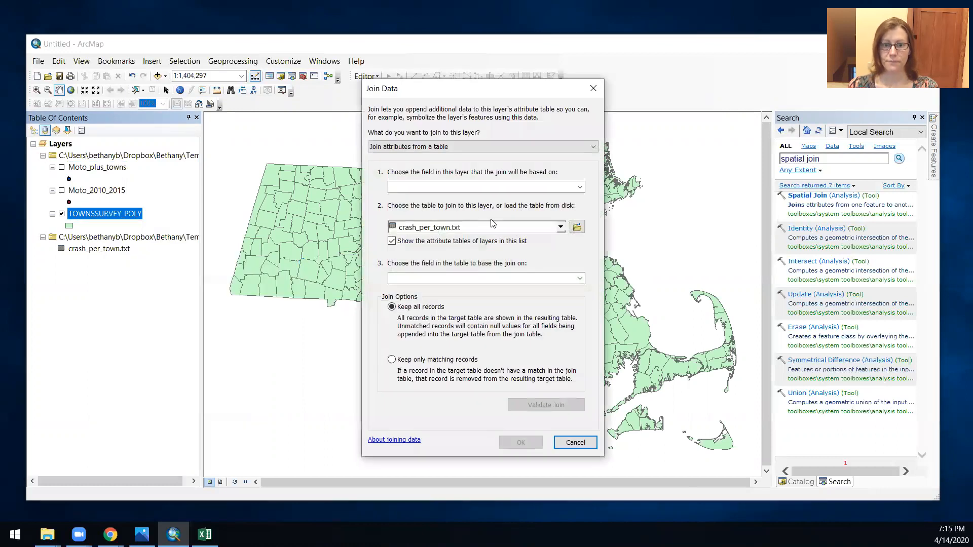
click(579, 187)
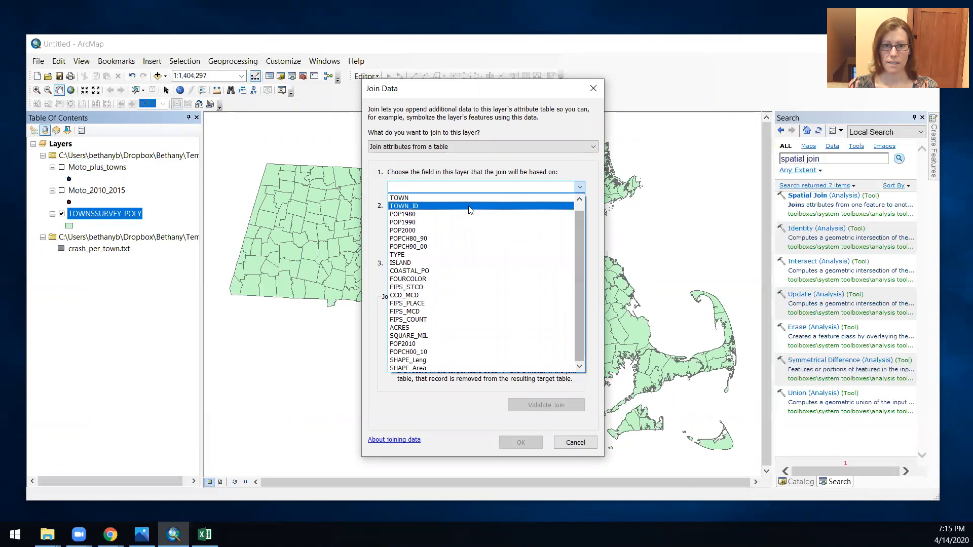
click(471, 204)
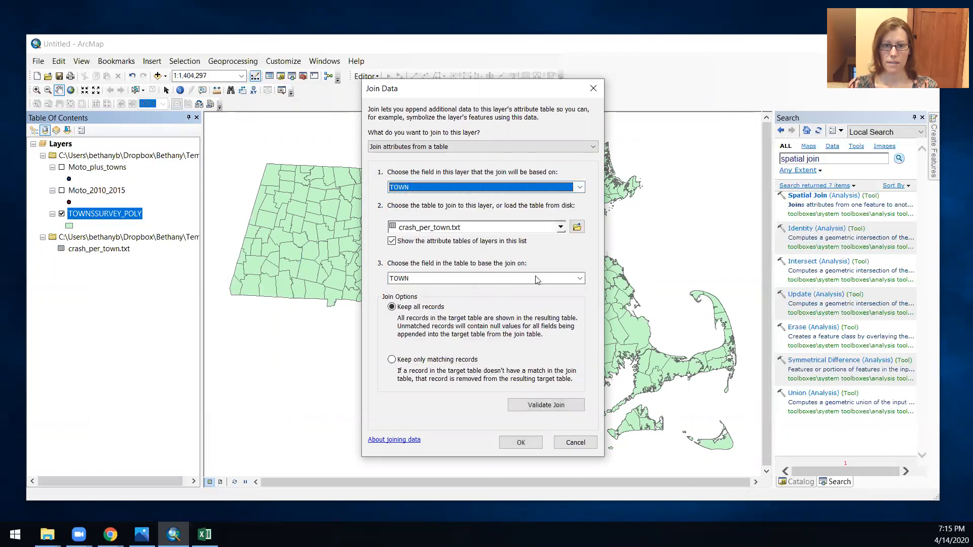
click(580, 278)
click(584, 280)
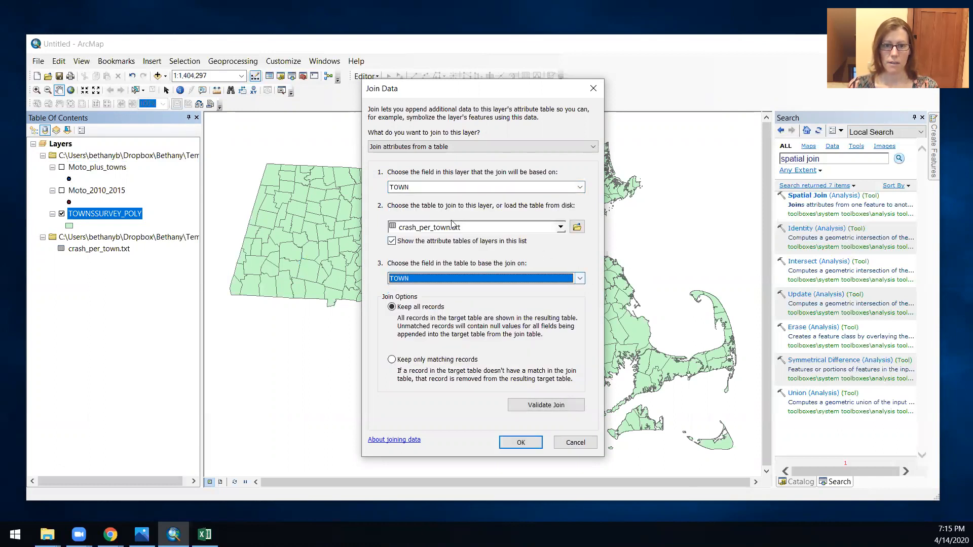
click(521, 443)
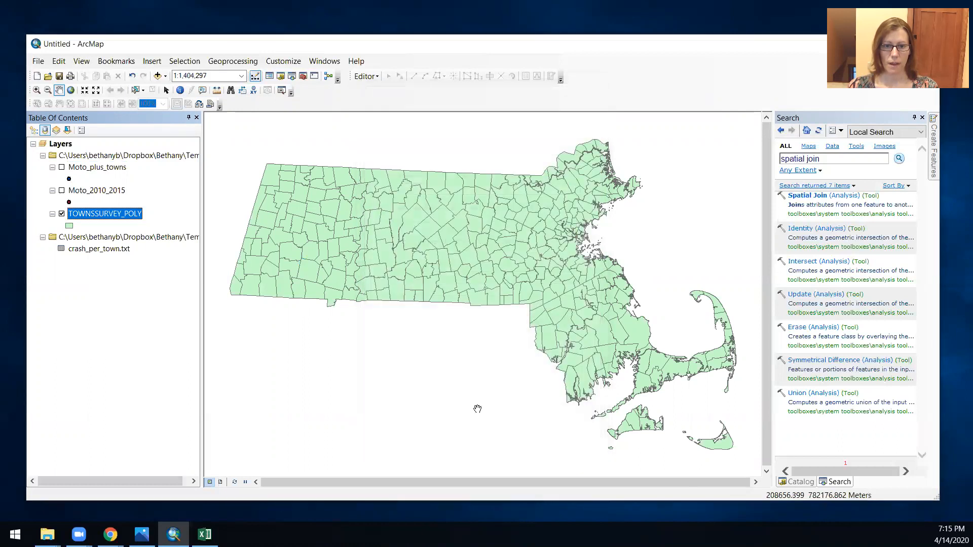
Step: Open the attribute table of TOWNSSURVEY_POLY and check the joined TOWN and Count_TOWN fields
right_click(103, 217)
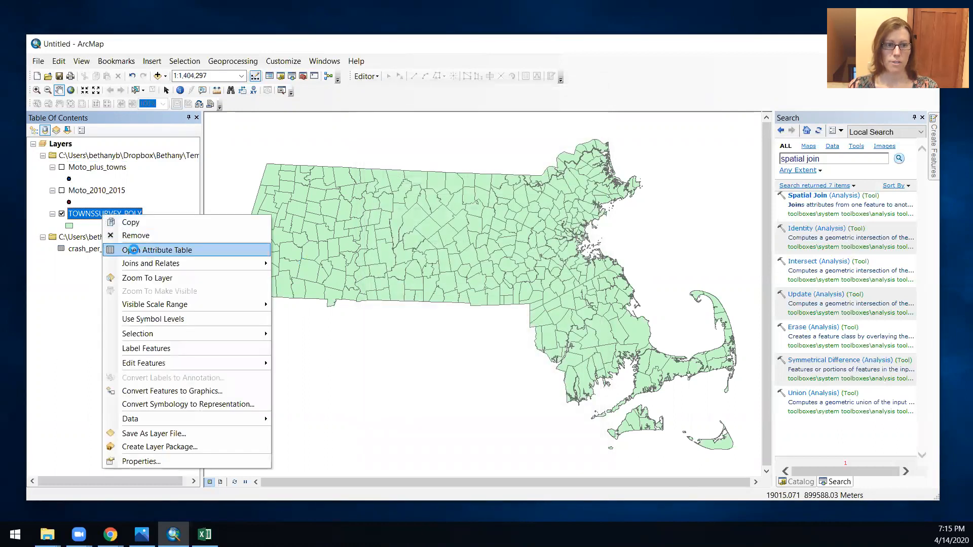
click(133, 251)
drag(284, 444, 624, 445)
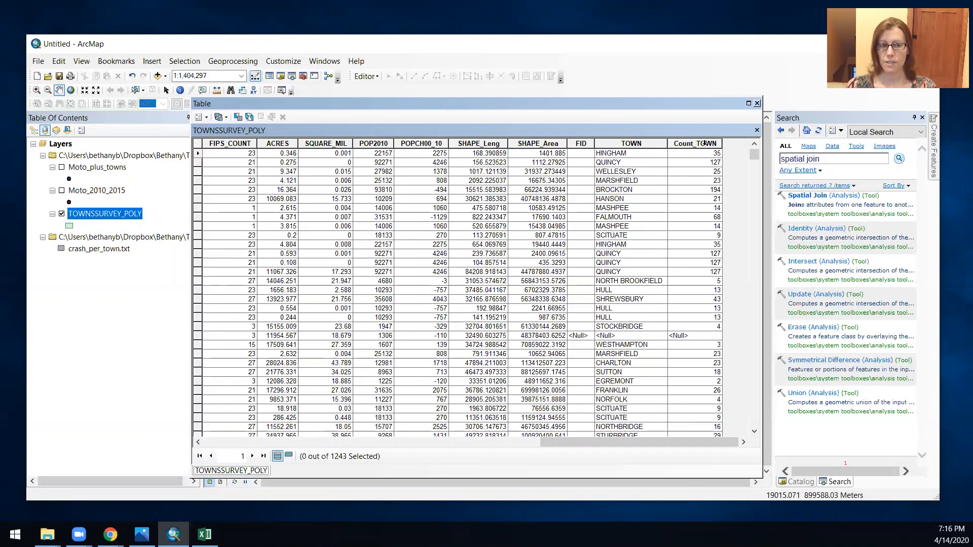
Step: Open crash_per_town.txt for comparison and select the 0.554-acre and 0.244-acre HULL records in the TOWNSSURVEY_POLY table
click(98, 249)
right_click(99, 253)
key(Escape)
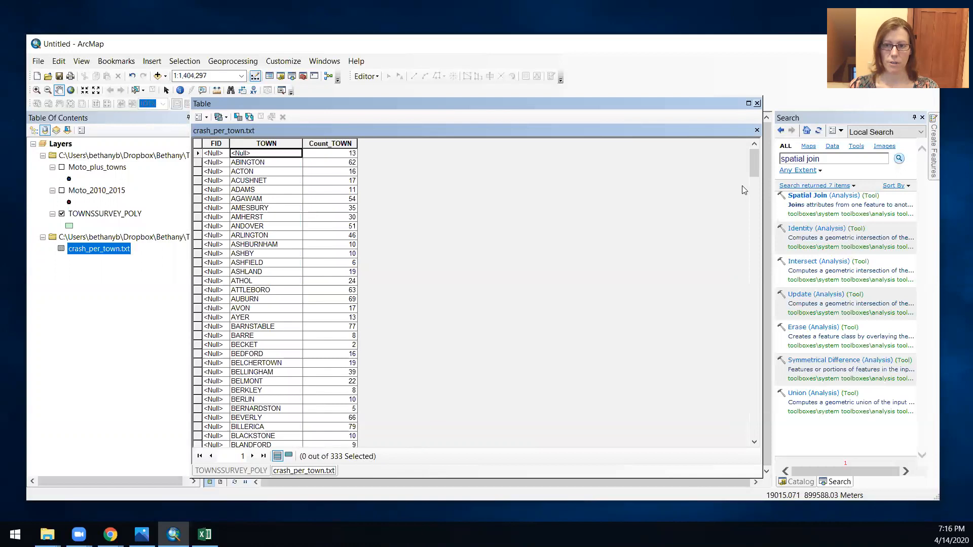
click(240, 471)
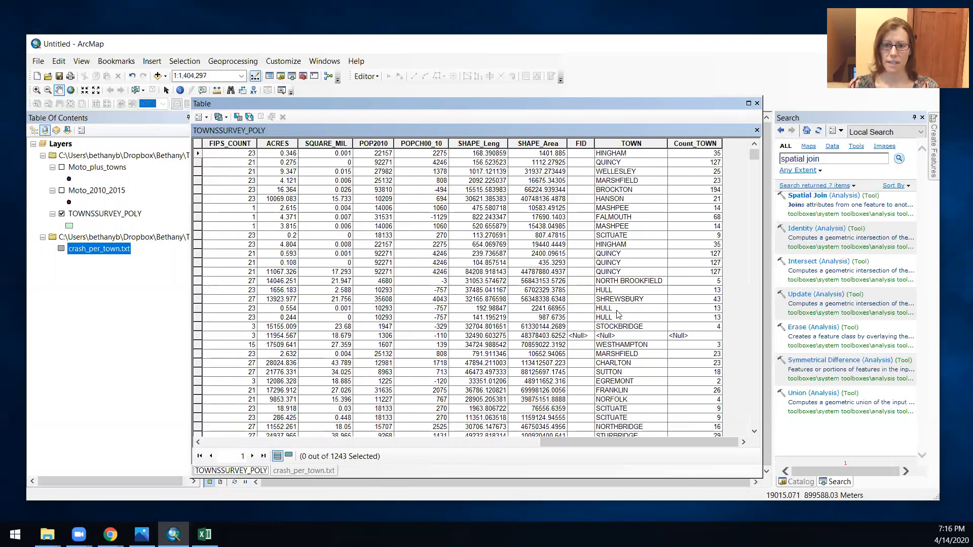
drag(199, 307, 198, 318)
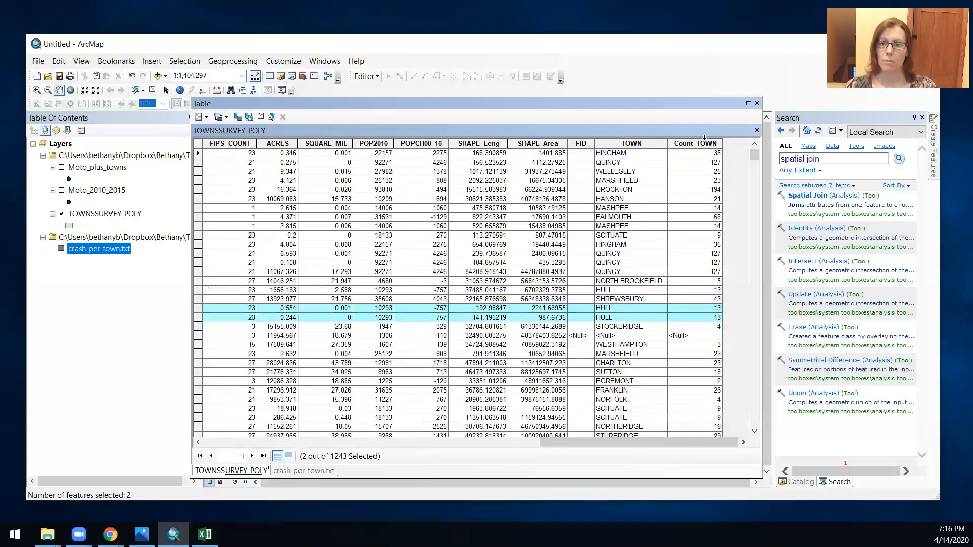
Step: Clear the selected records in the TOWNSSURVEY_POLY table and try to add a Short Integer field named n_moto_crash
click(264, 116)
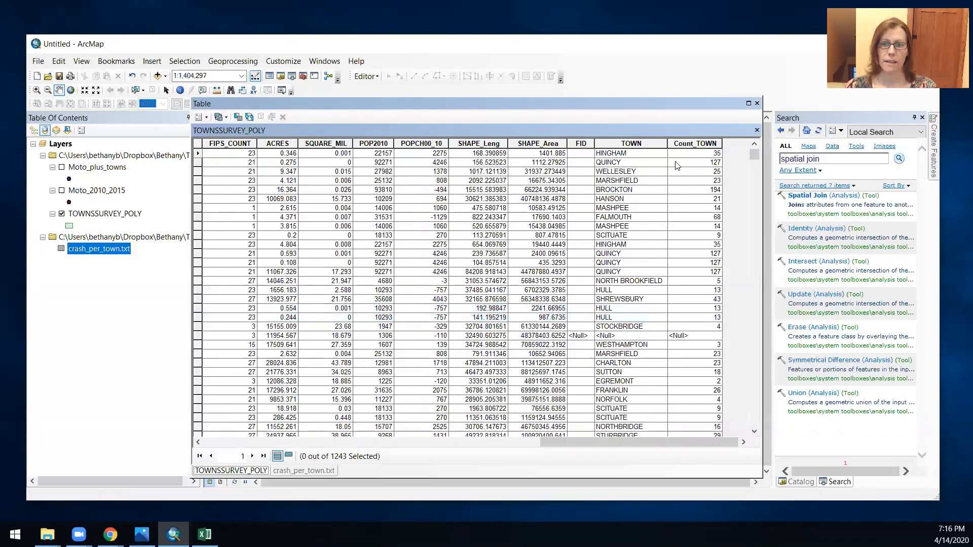
click(682, 145)
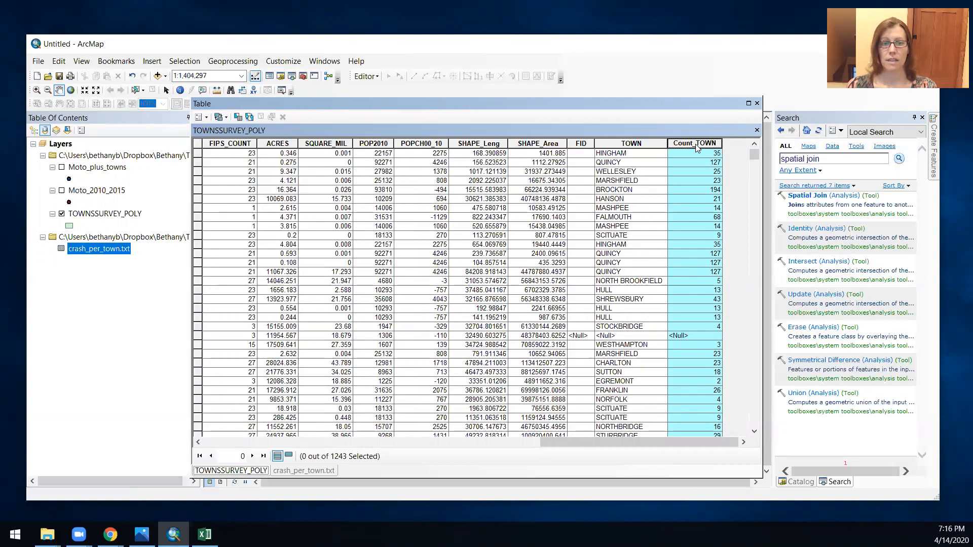
click(201, 118)
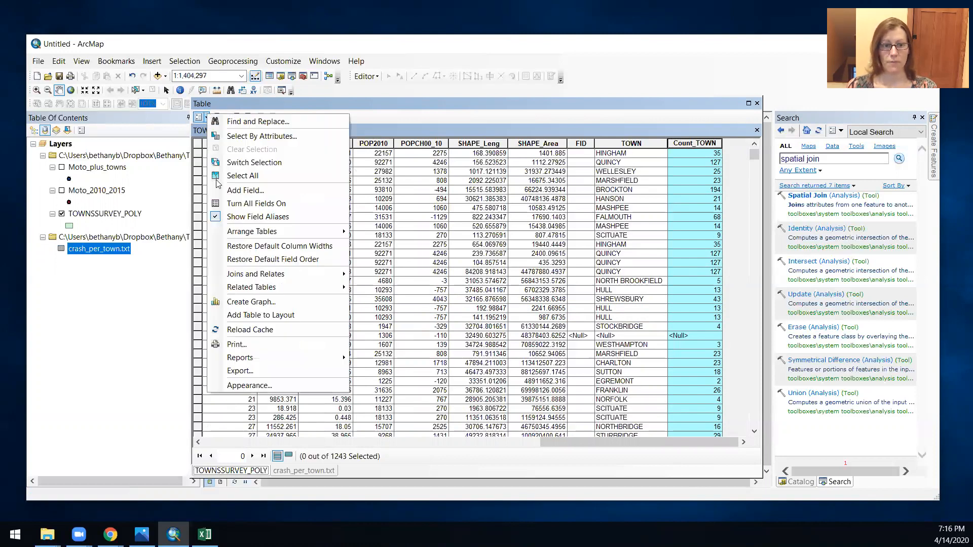
click(250, 190)
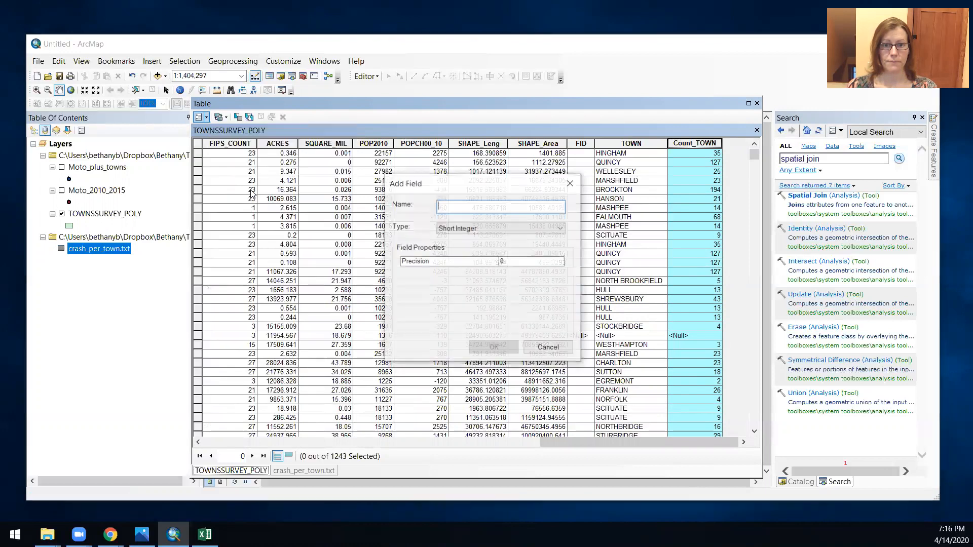
text(moto)
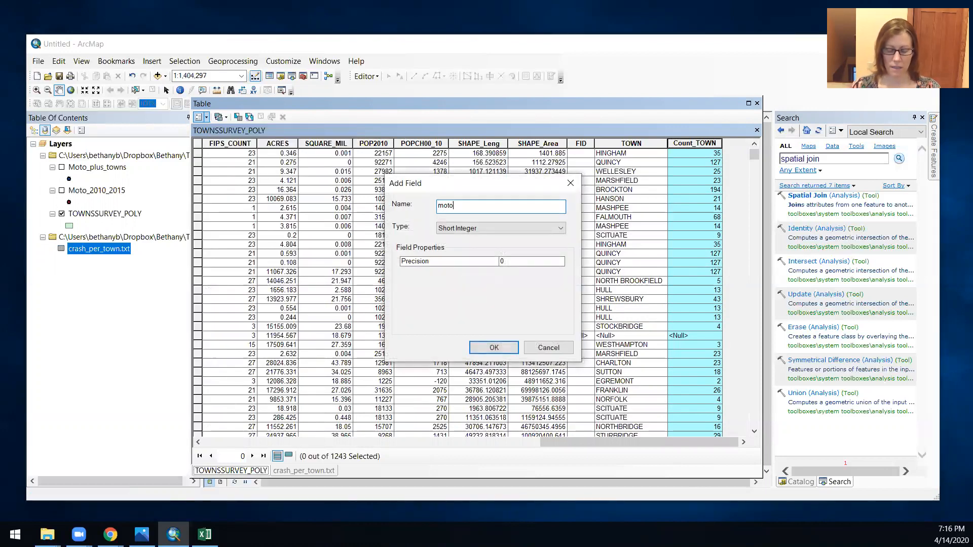
key(BackSpace)
key(BackSpace)
key(BackSpace)
text(n_mo)
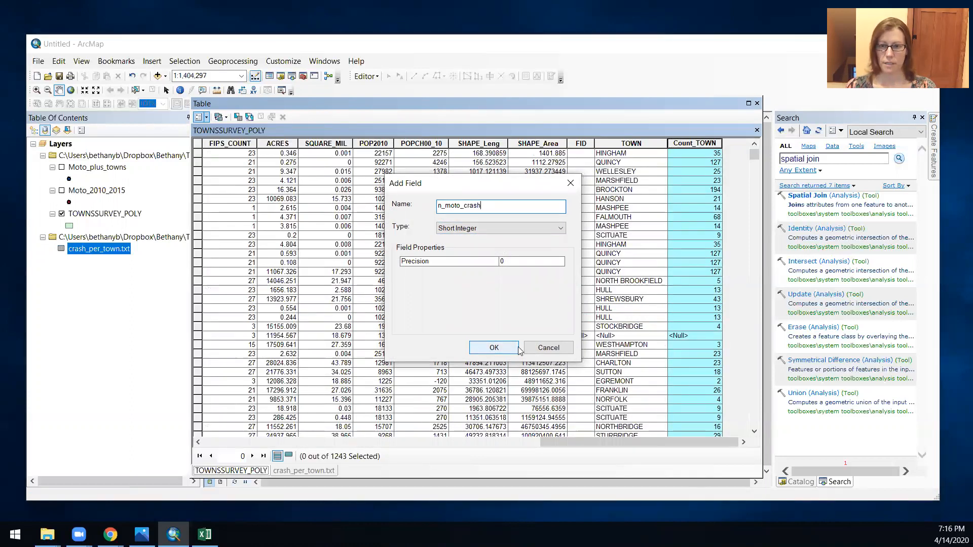
click(493, 348)
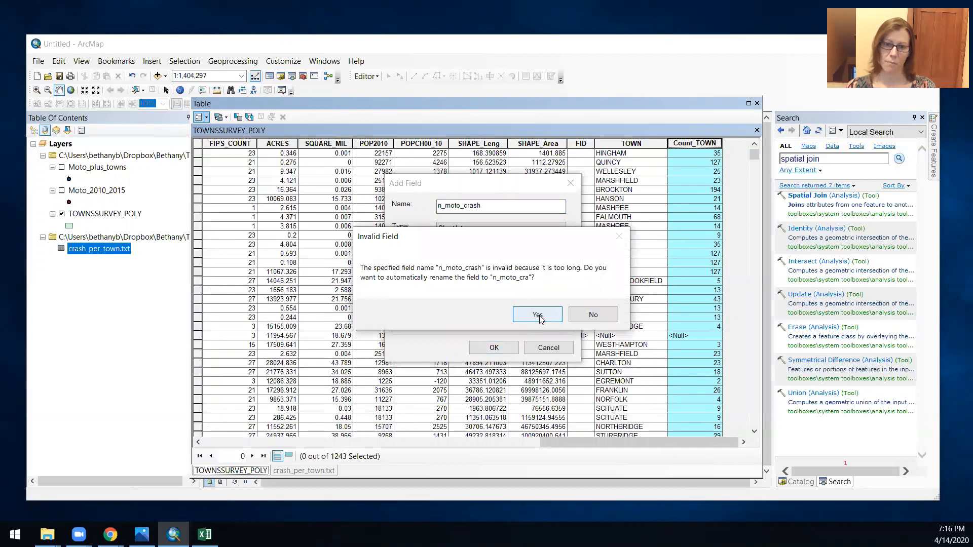
click(594, 315)
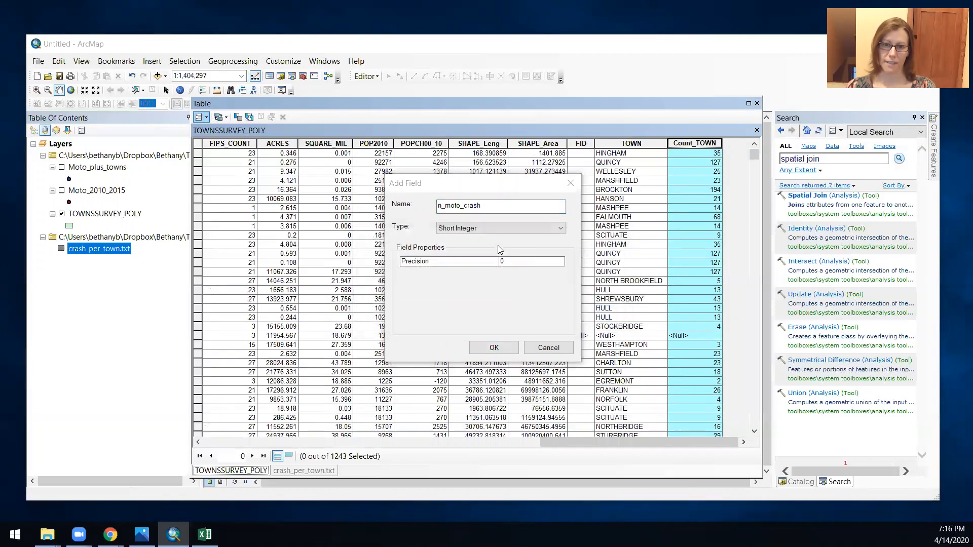
Step: Shorten the new field's name to n_motocrsh and add it as a Short Integer
click(465, 204)
key(BackSpace)
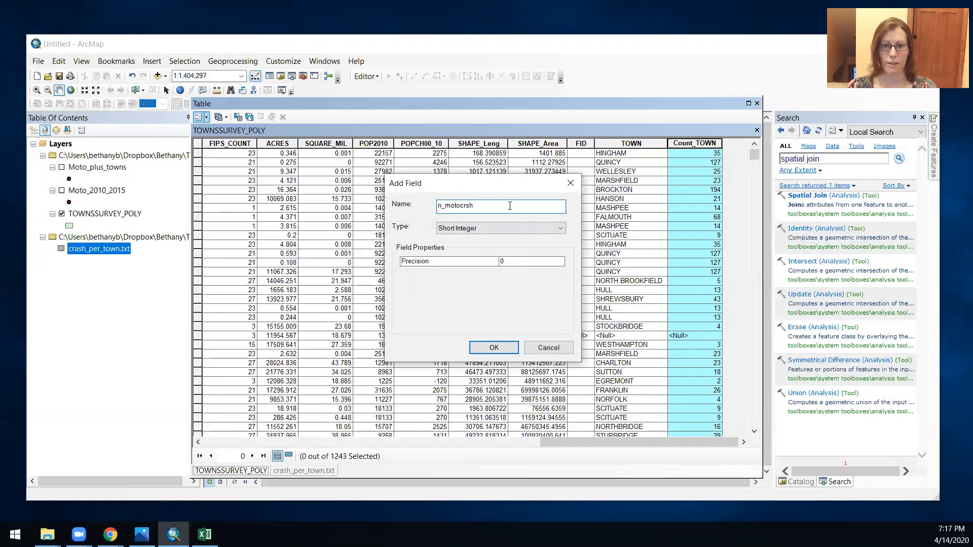
click(495, 347)
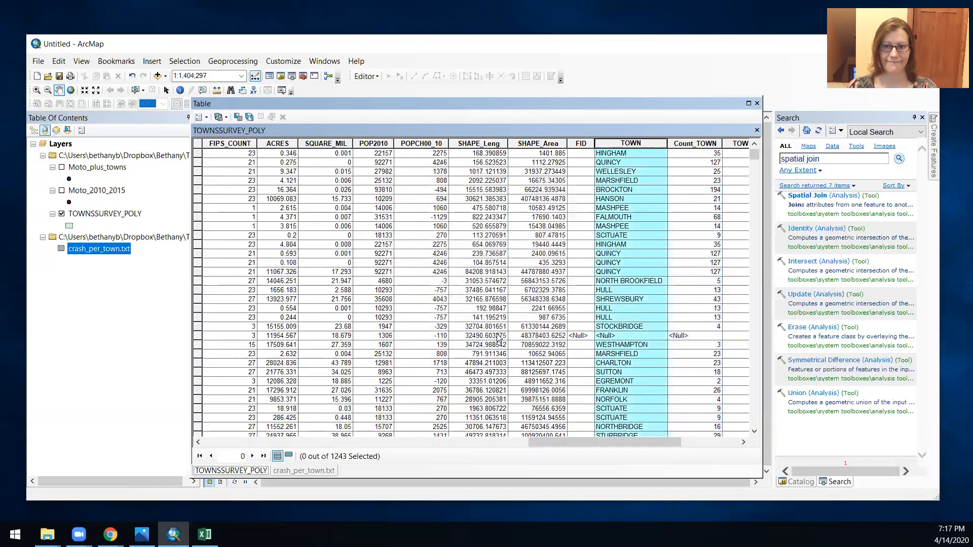
Step: Calculate the n_motocrsh field as [crash_per_town.txt.Cnt_TOWN], continuing past records whose calculated value is invalid
drag(627, 442, 725, 431)
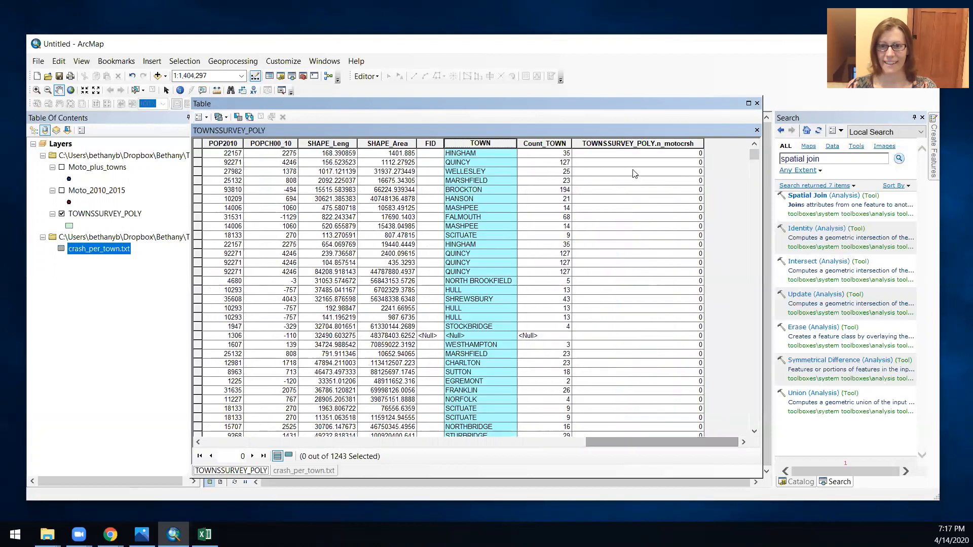
click(632, 143)
right_click(631, 143)
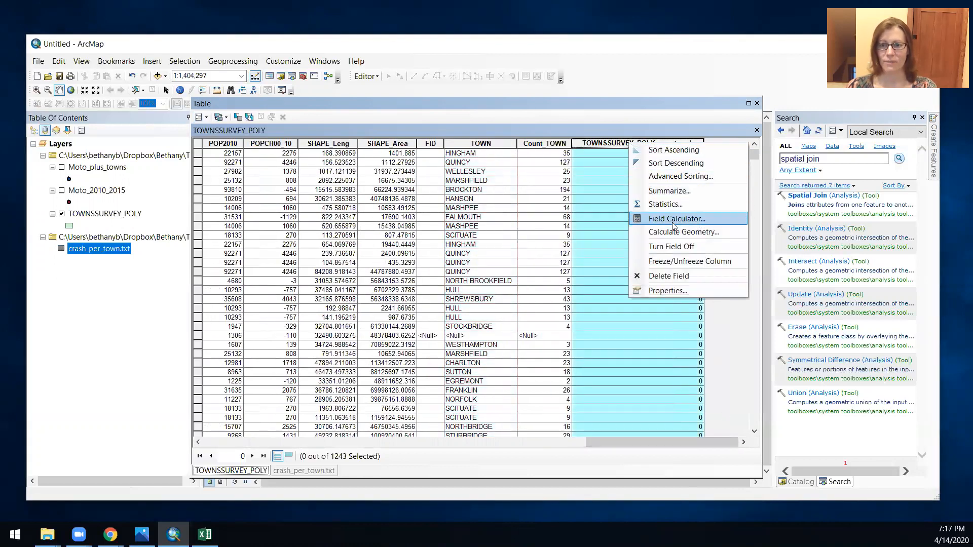
click(672, 222)
drag(465, 177, 465, 223)
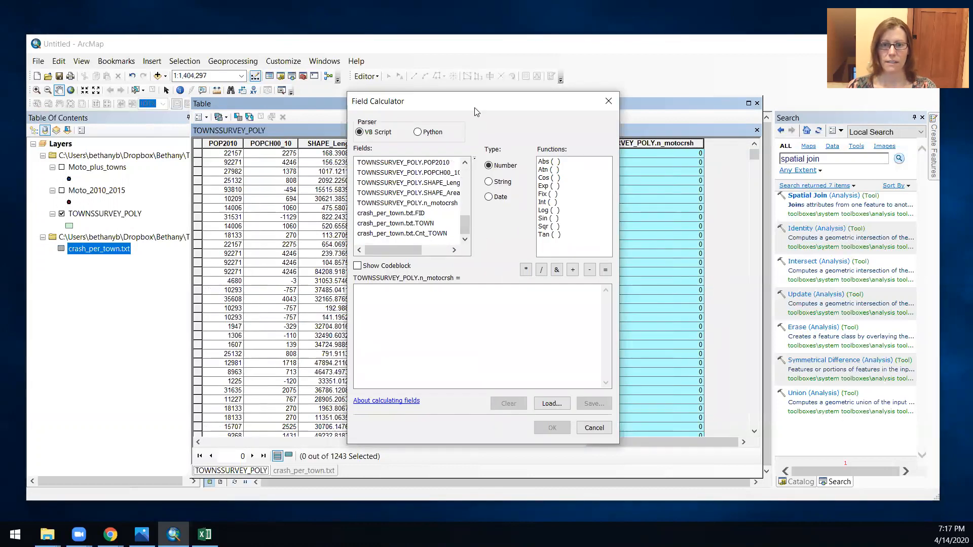
drag(476, 111, 305, 107)
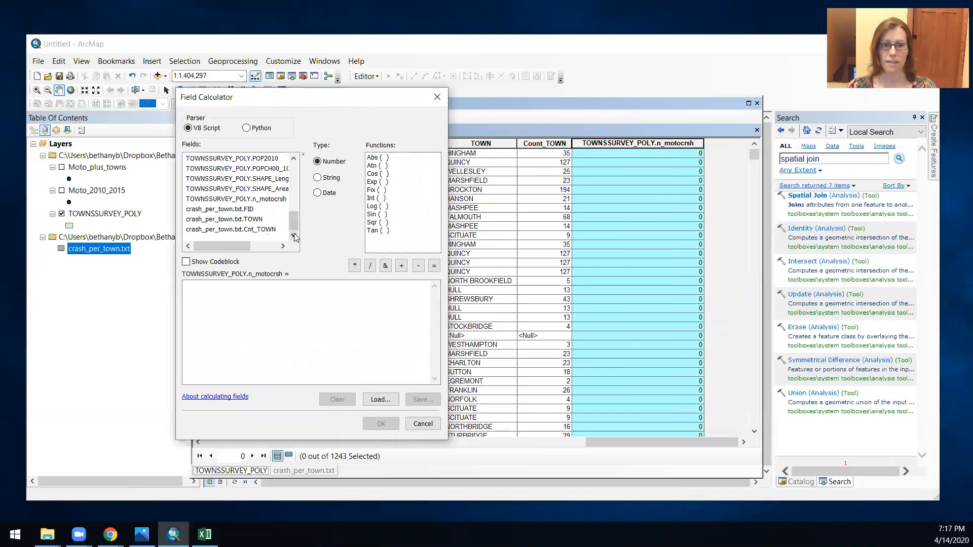
double_click(231, 229)
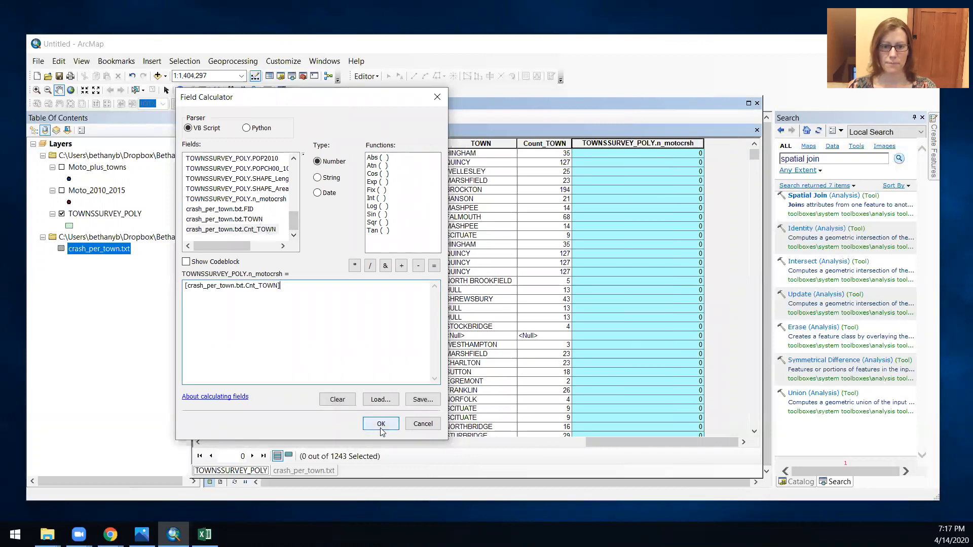
click(381, 428)
click(537, 337)
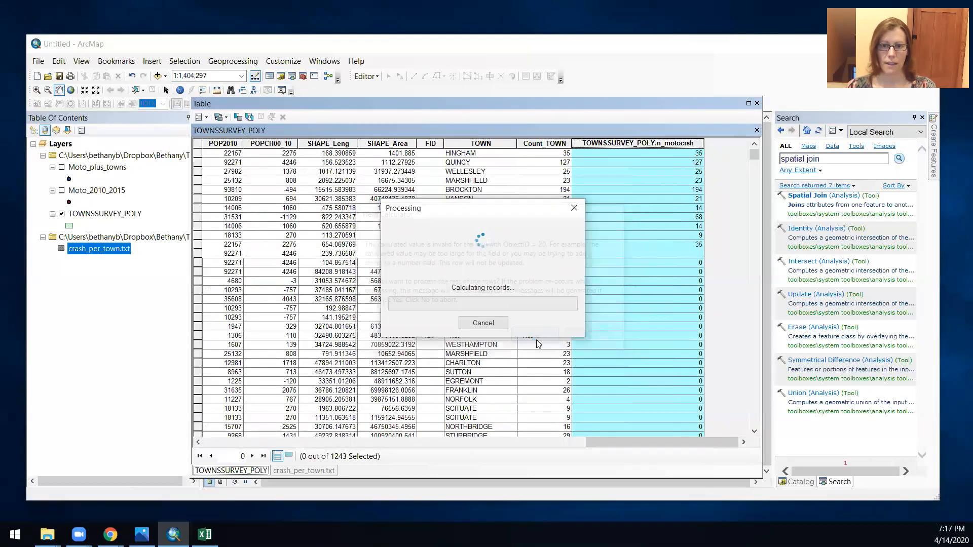
click(578, 315)
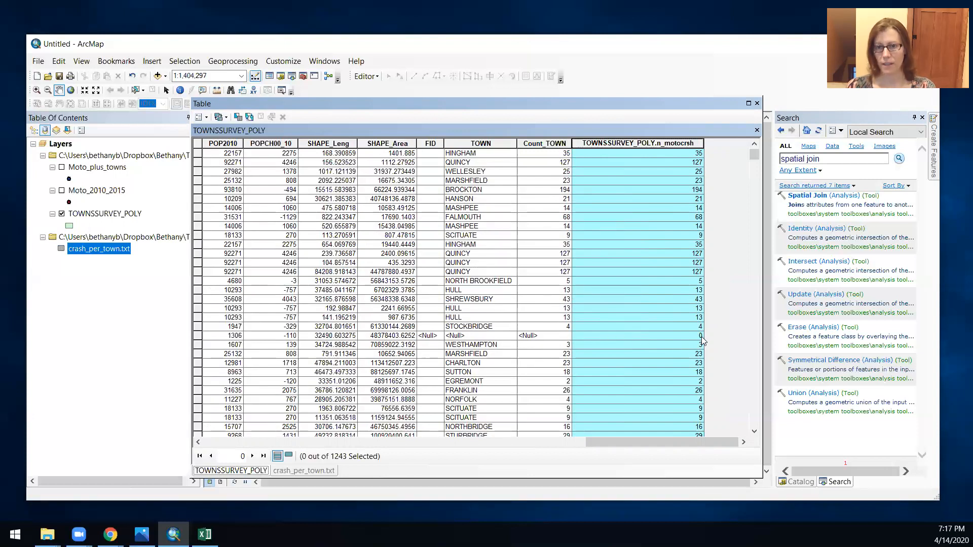
Step: Remove the crash_per_town.txt join from the TOWNSSURVEY_POLY layer
right_click(113, 214)
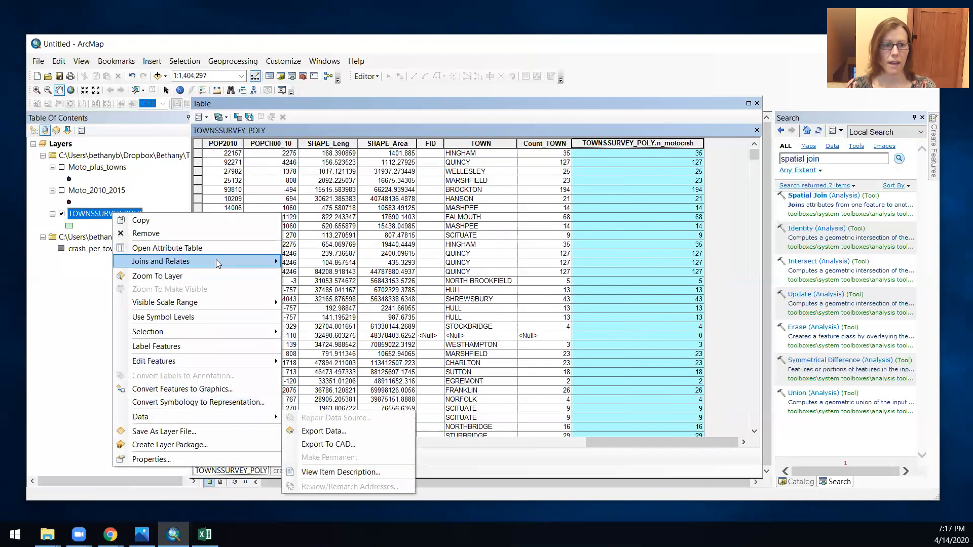
mouse_move(249, 263)
mouse_move(324, 275)
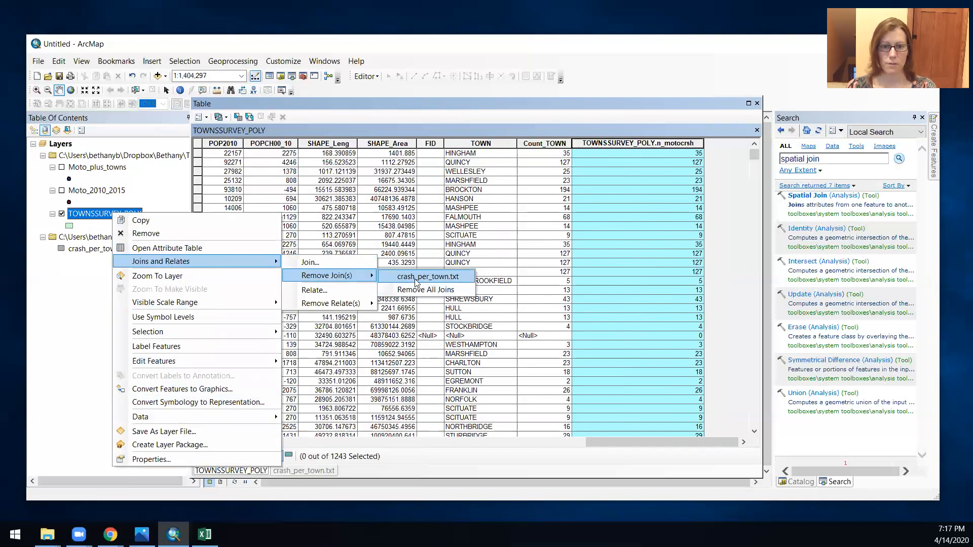
click(415, 282)
Step: Set the alias of the n_motocrsh field to "Number of moto crashes"
drag(312, 442, 667, 442)
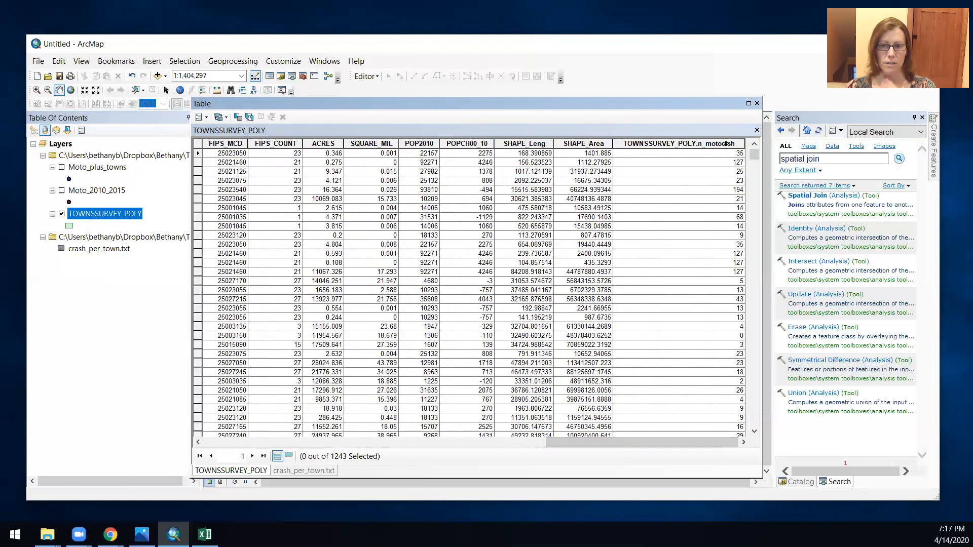
click(689, 144)
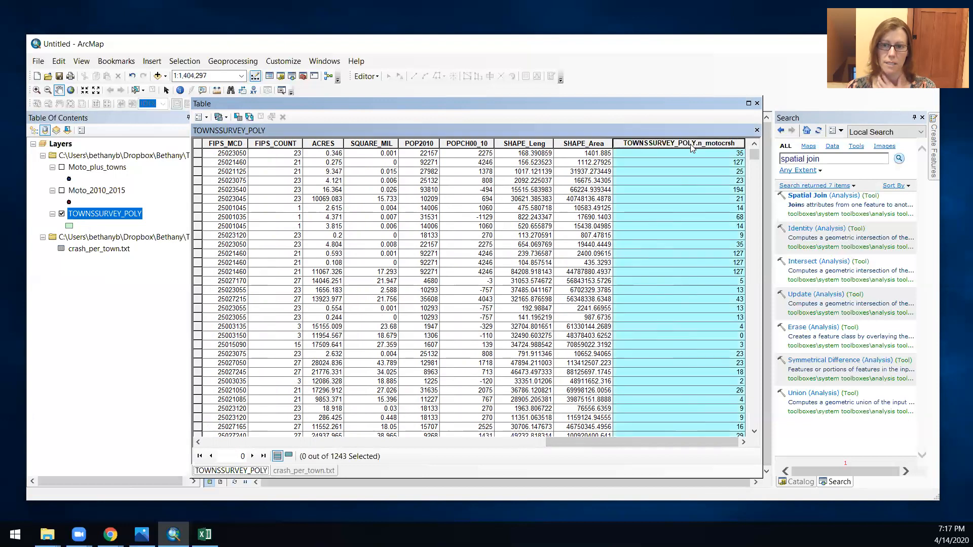
right_click(690, 144)
click(712, 296)
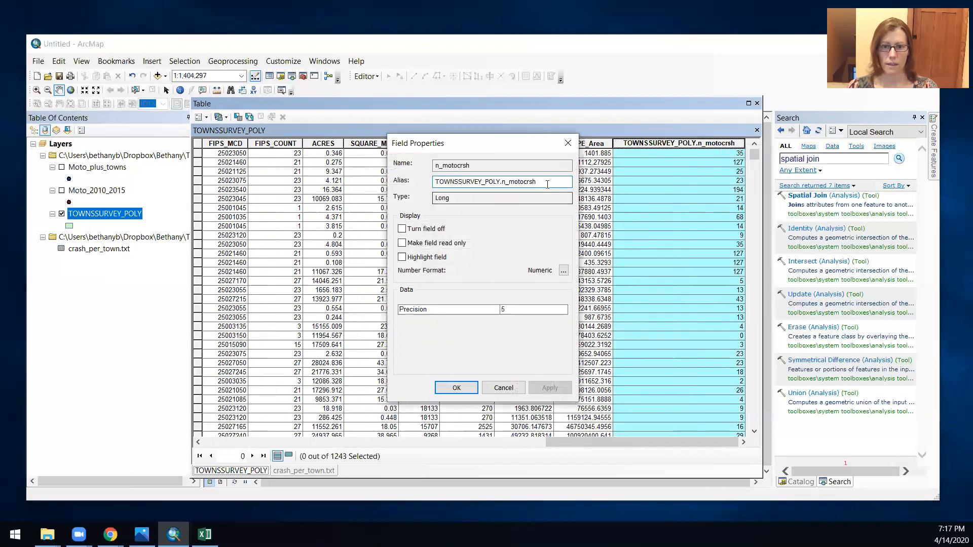
drag(538, 181, 395, 171)
text(Nu)
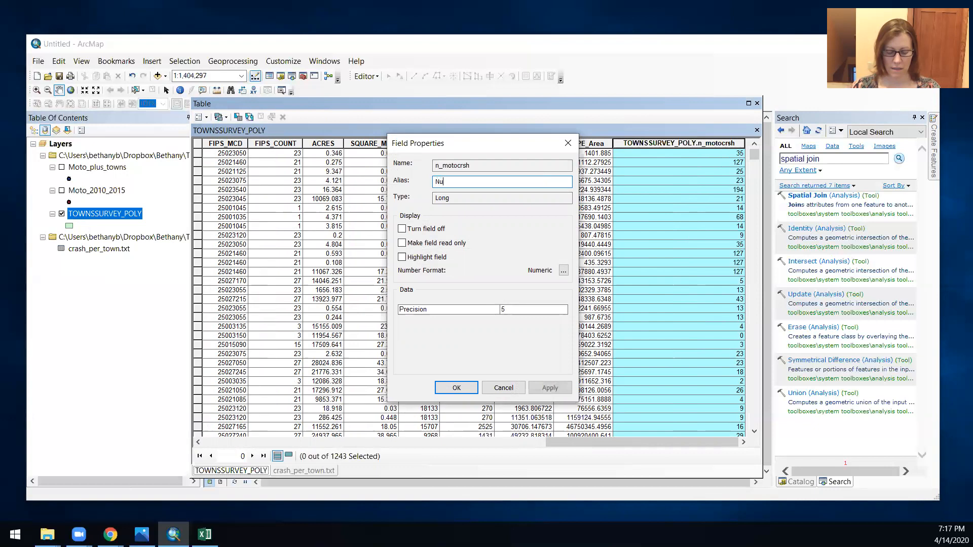
text(mber of moto )
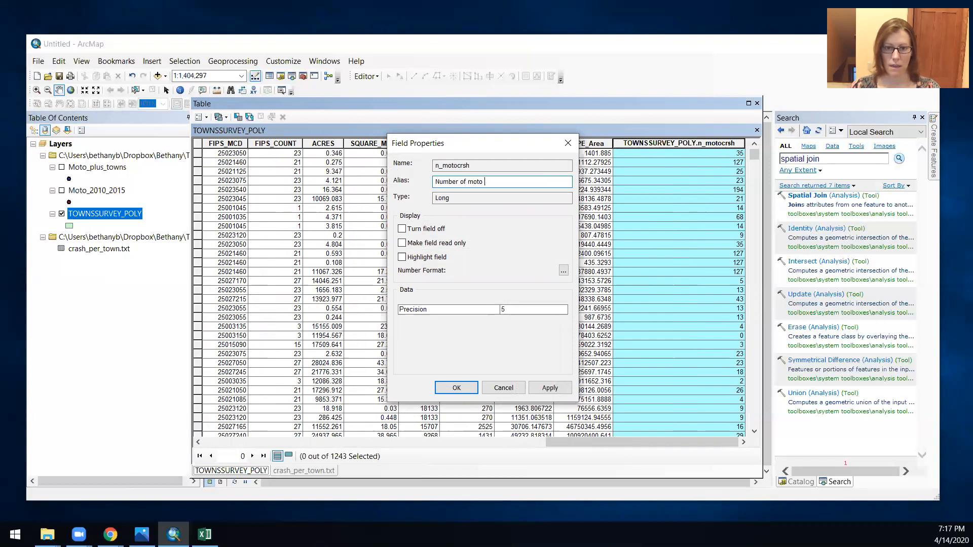
text(crashes)
key(Return)
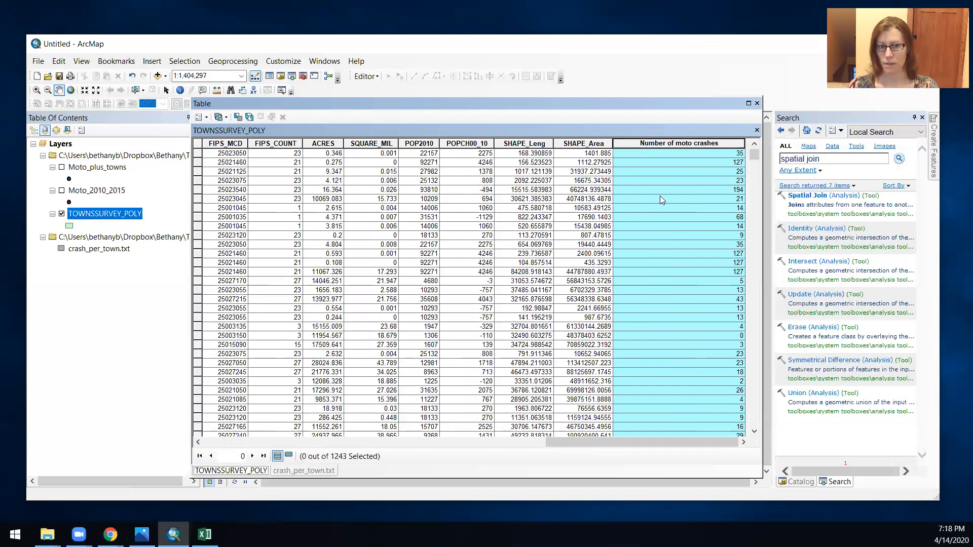
Step: Add a Float field named crsh_person to the TOWNSSURVEY_POLY table, accepting the shortened name crsh_perso
click(424, 144)
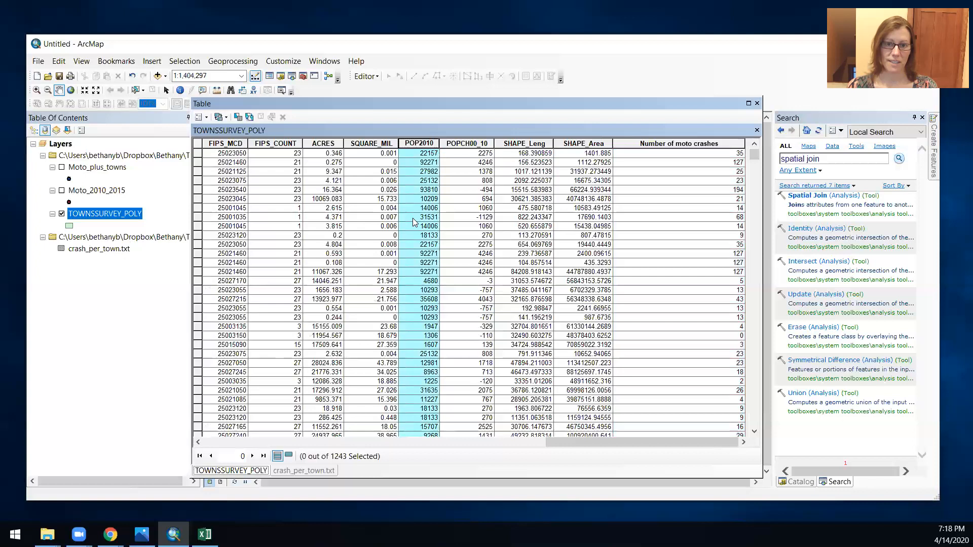
click(206, 120)
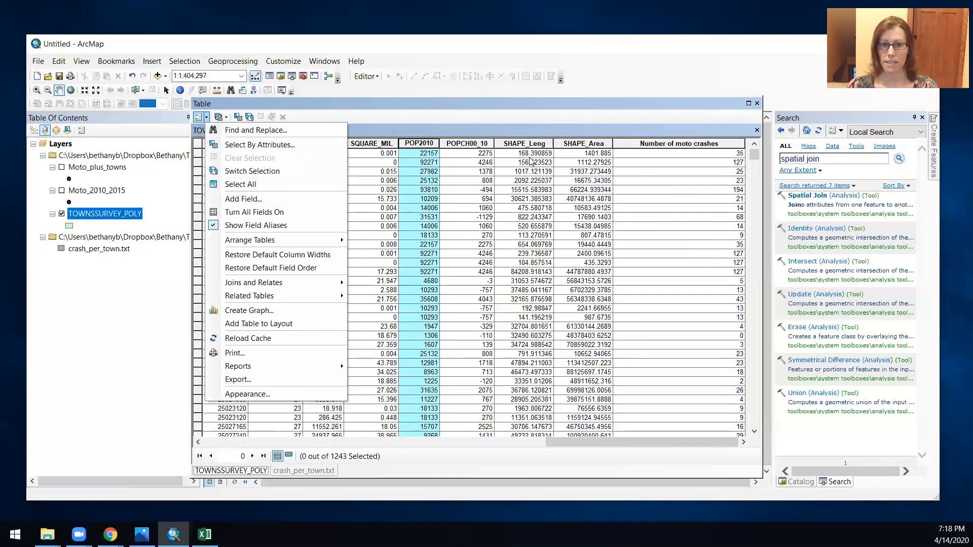
click(299, 198)
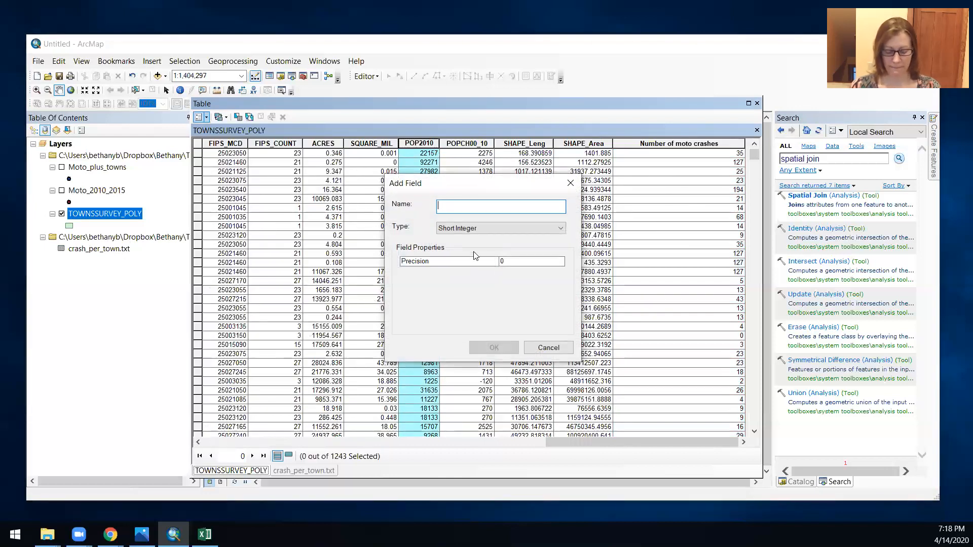
text(Cr)
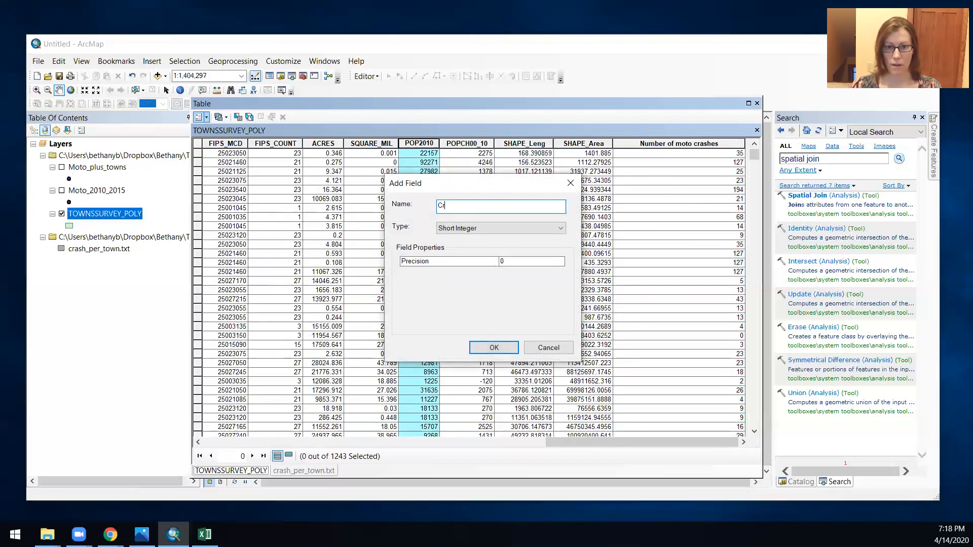
key(BackSpace)
key(BackSpace)
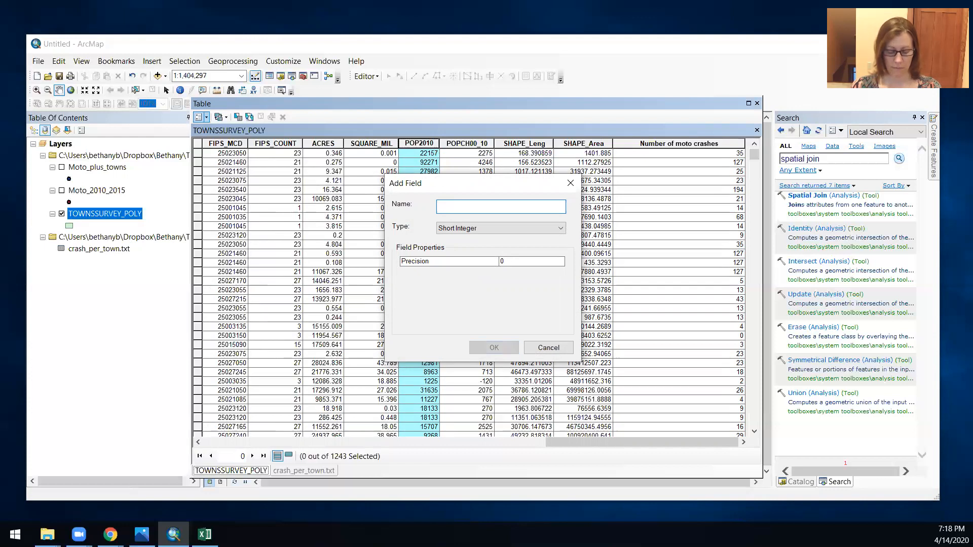
text(crsh_person)
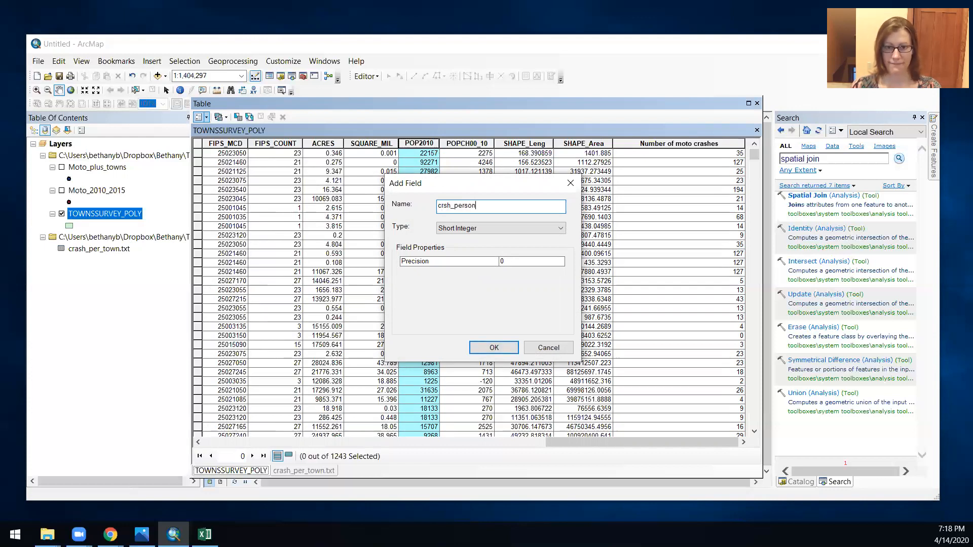
click(497, 227)
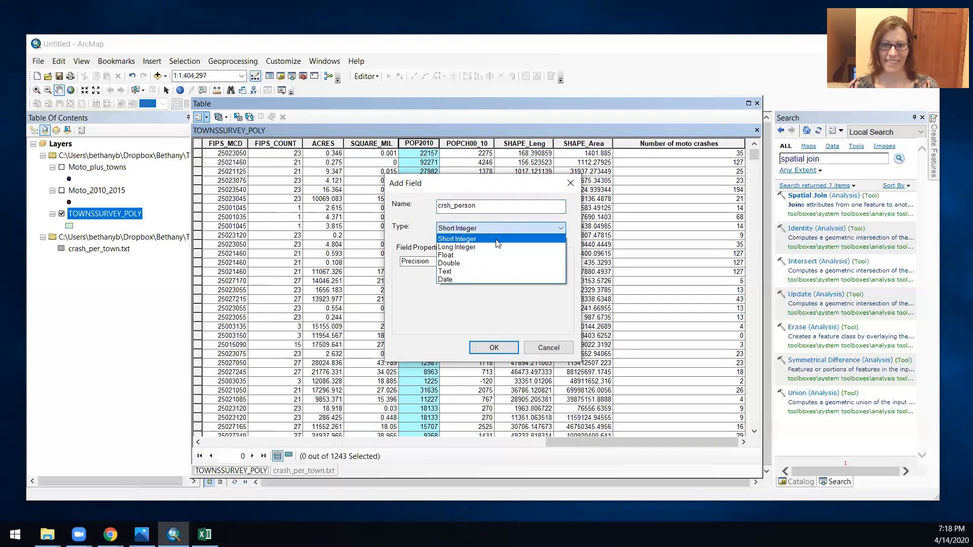
click(484, 255)
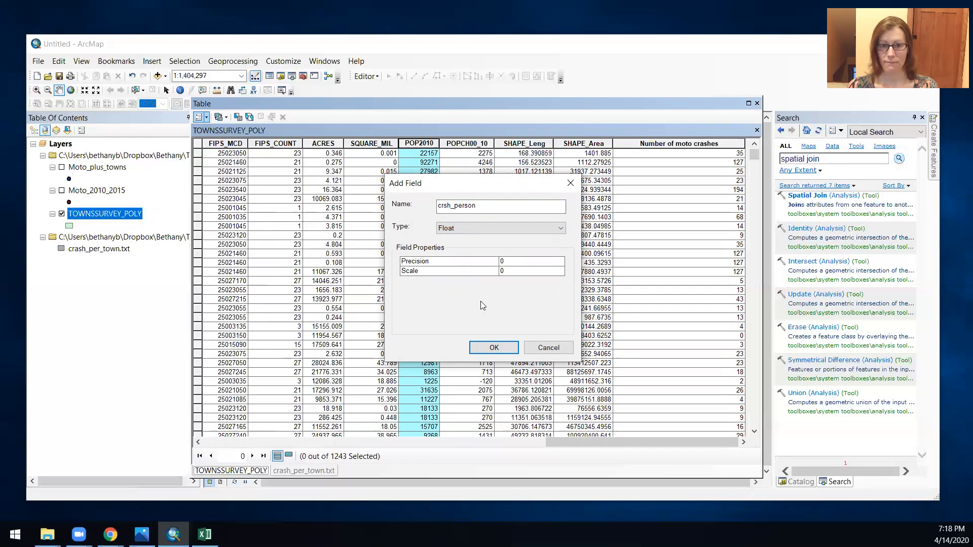
click(492, 349)
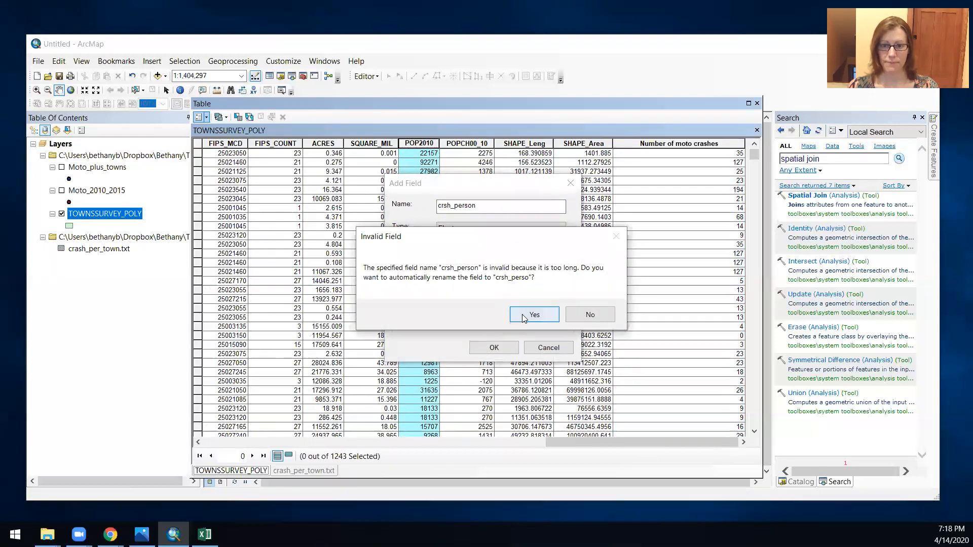
click(535, 315)
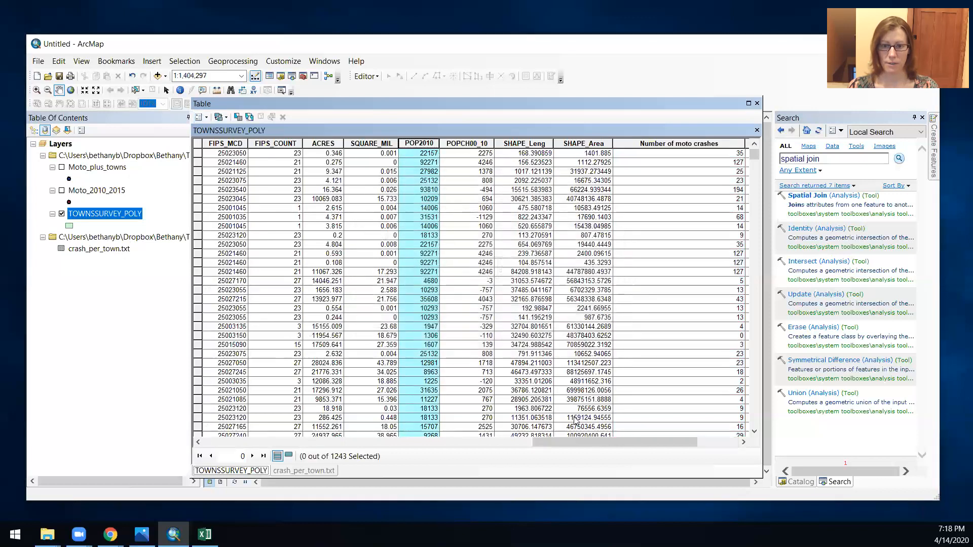
Step: Set the alias of the crsh_perso field to "Moto crashes per person"
drag(573, 440, 601, 440)
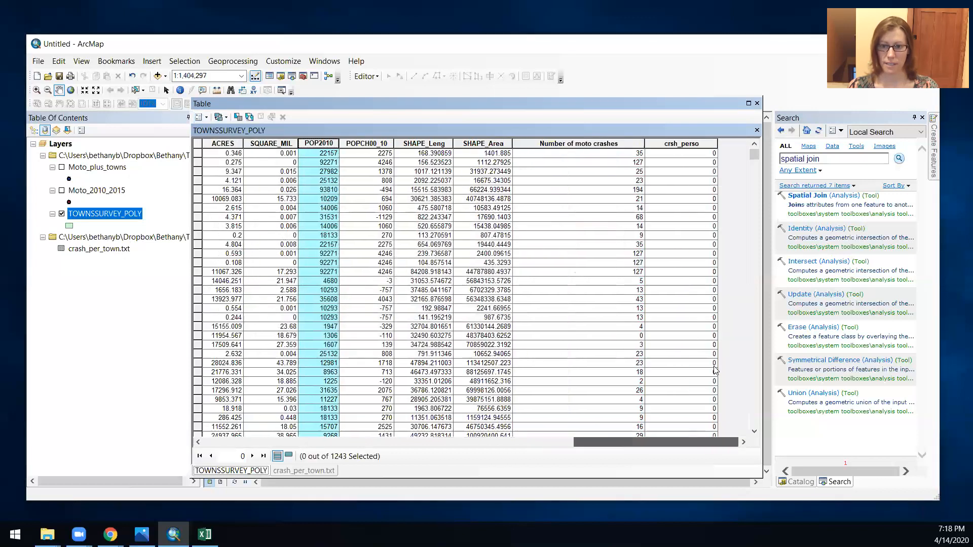
click(676, 143)
right_click(680, 144)
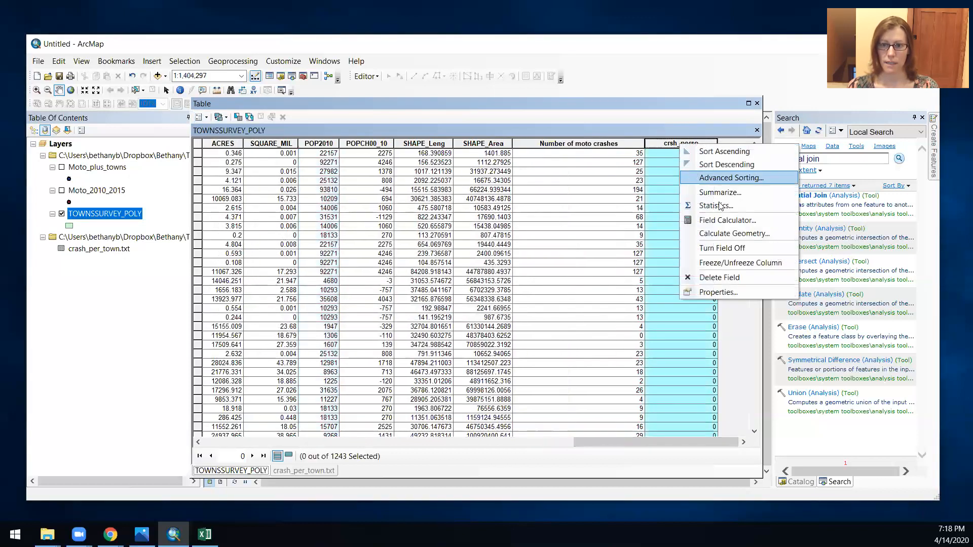
click(735, 292)
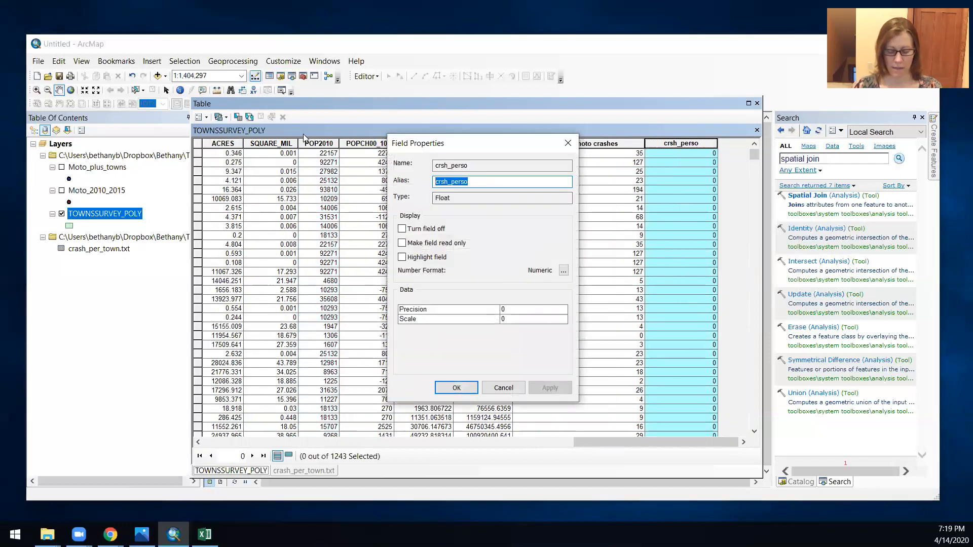
text(Moto crashes )
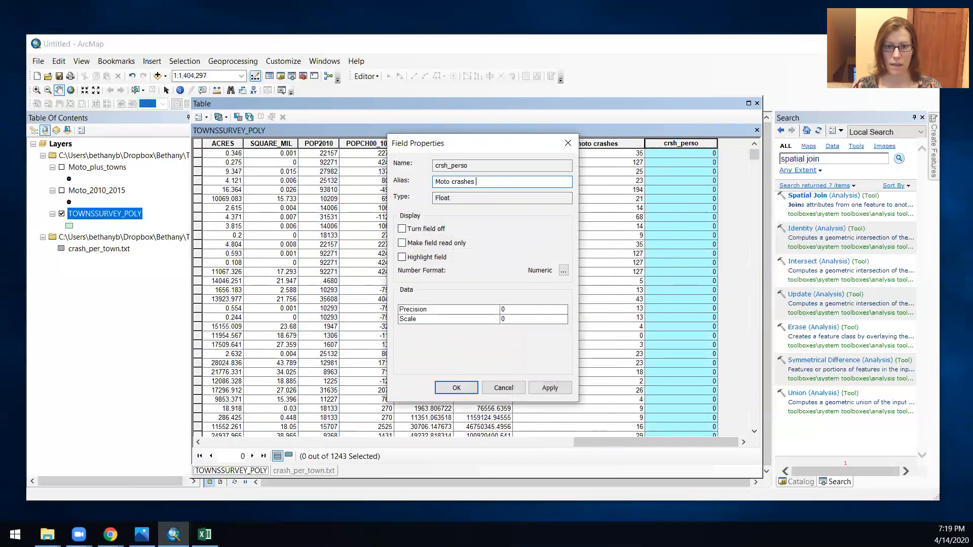
text(per person)
key(Return)
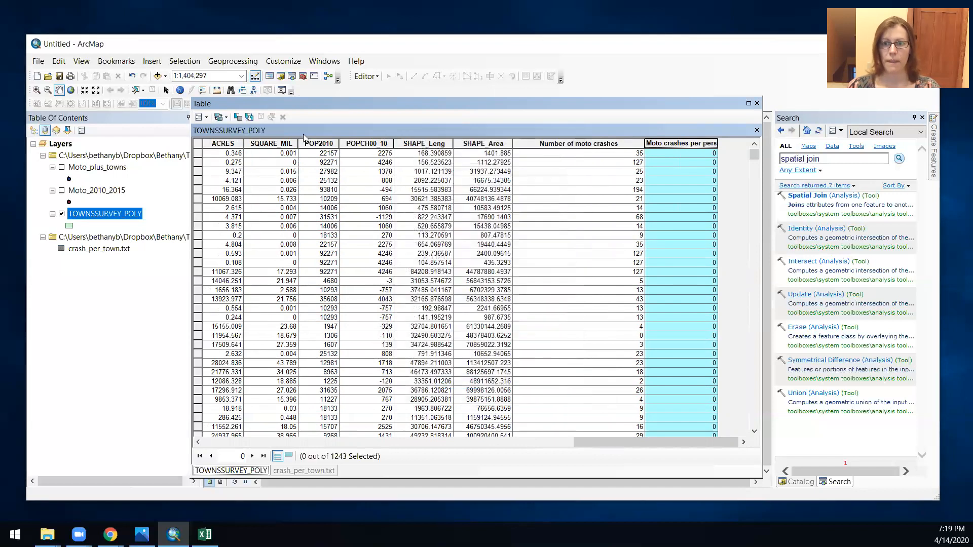
Step: Calculate the crsh_perso field as [n_motocrsh]/[POP2010], replacing the leftover expression, and close the attribute table
right_click(682, 146)
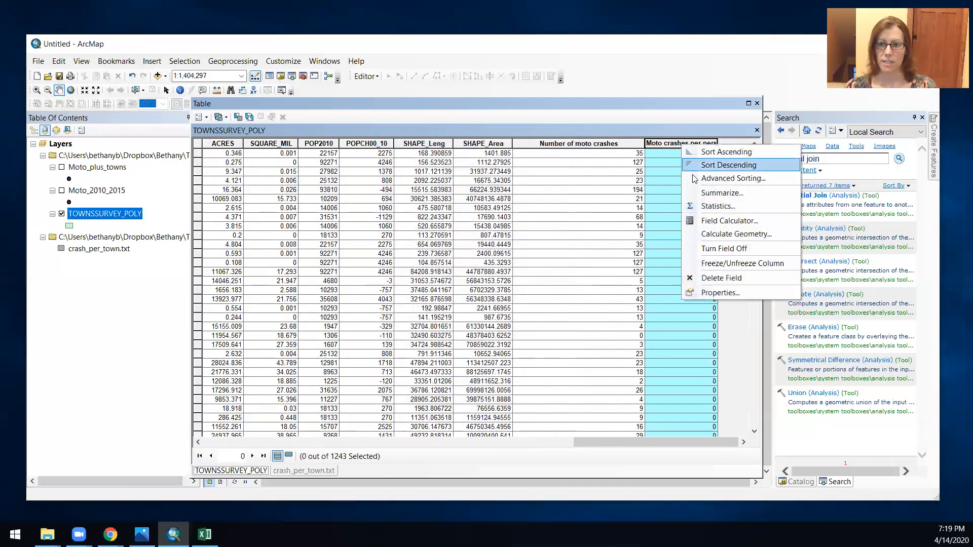
click(709, 220)
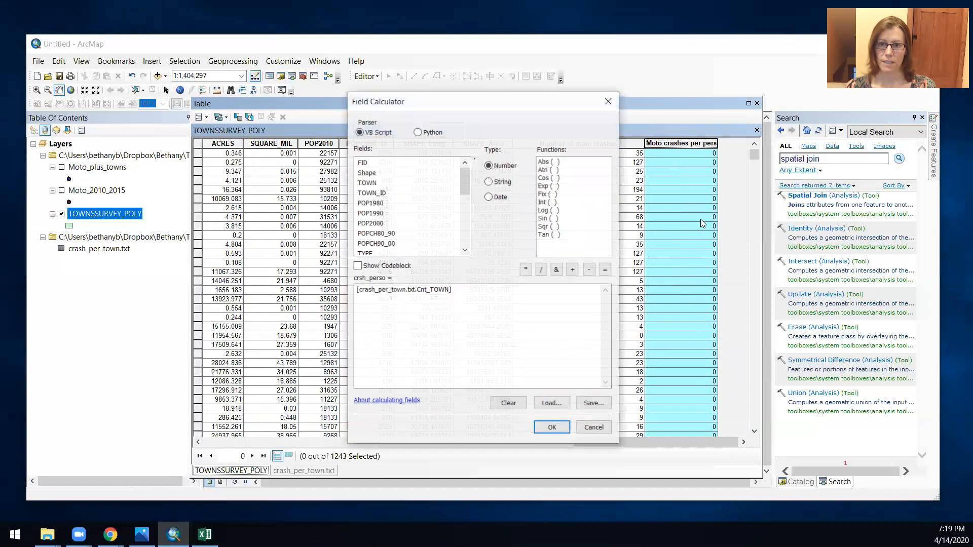
drag(472, 290, 261, 286)
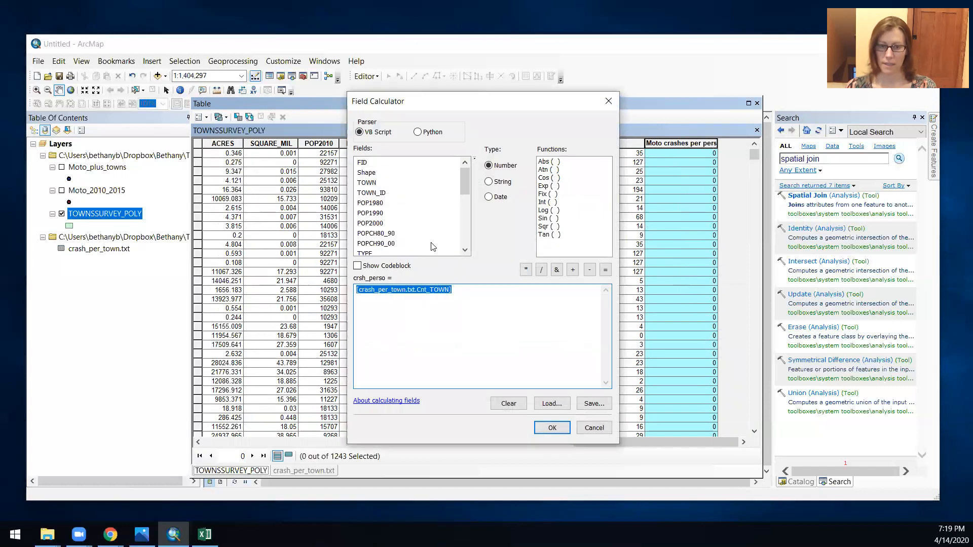
key(Delete)
drag(467, 182, 467, 232)
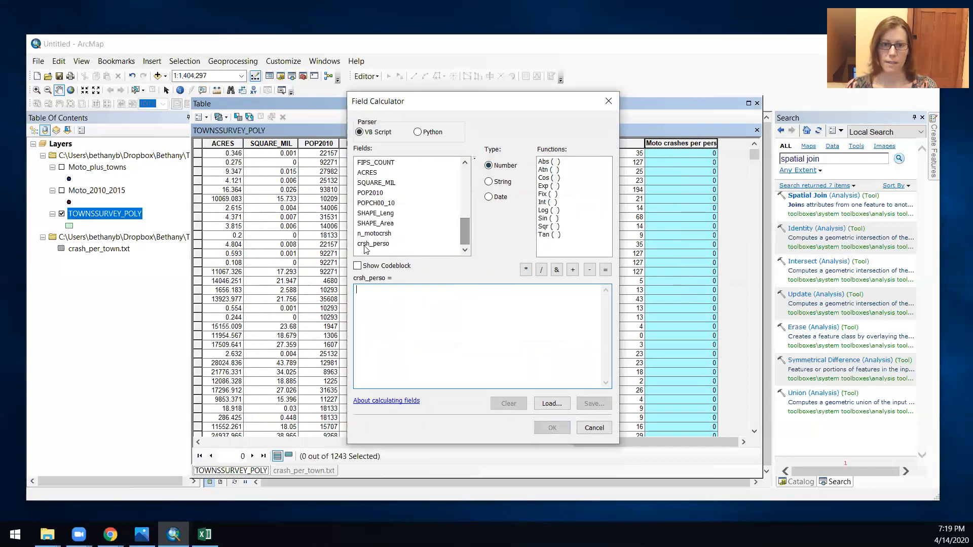
double_click(375, 233)
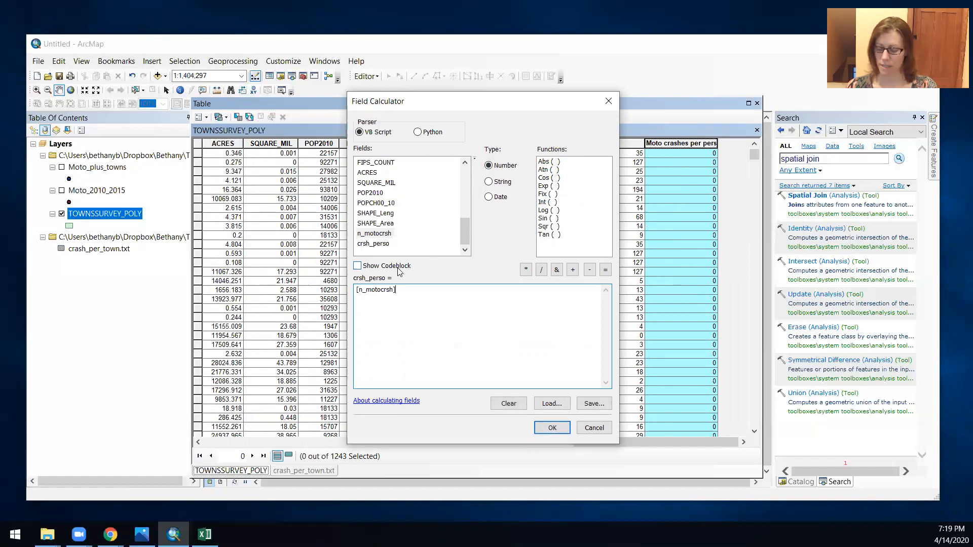
text(/)
double_click(410, 194)
click(553, 427)
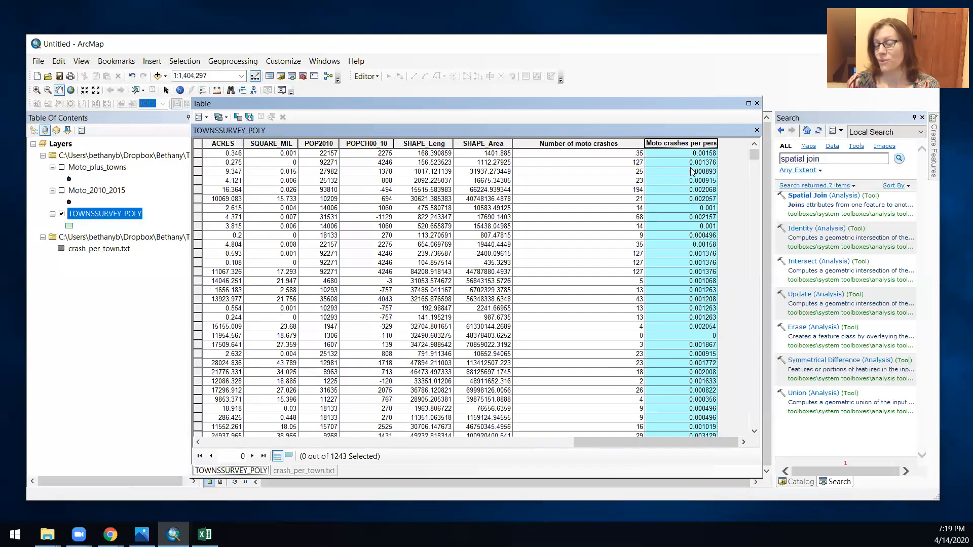
click(757, 104)
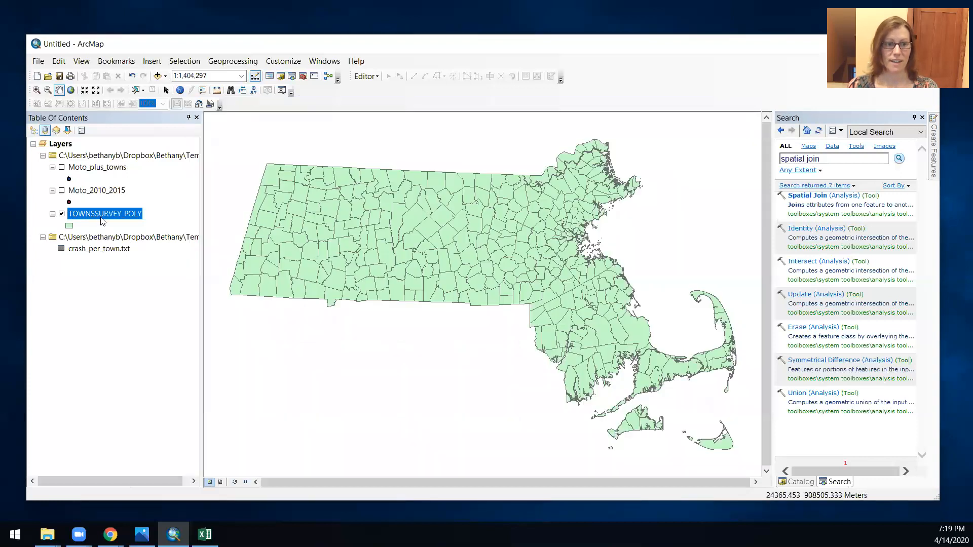
Step: Symbolize the TOWNSSURVEY_POLY layer with graduated colors, using Moto crashes per person as the value field
right_click(102, 218)
click(150, 463)
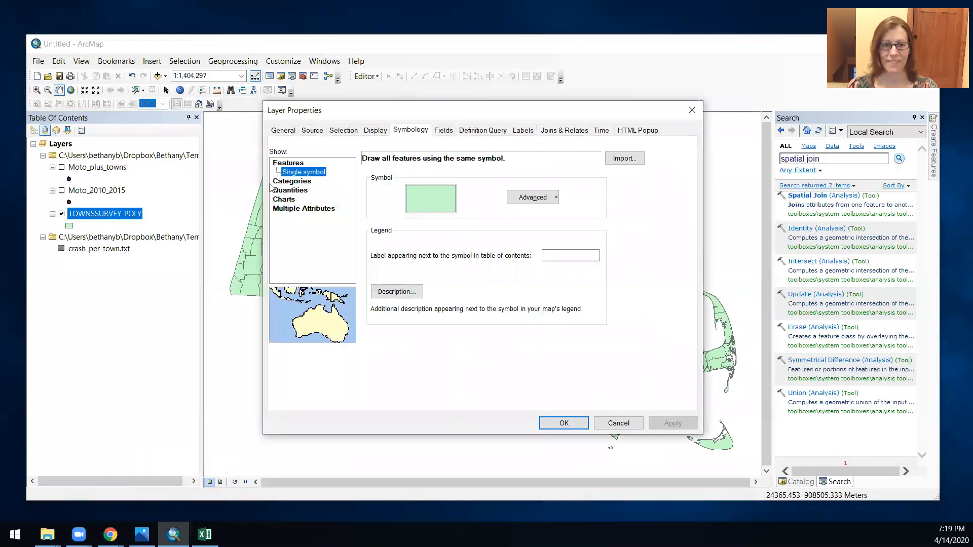
click(290, 190)
click(456, 184)
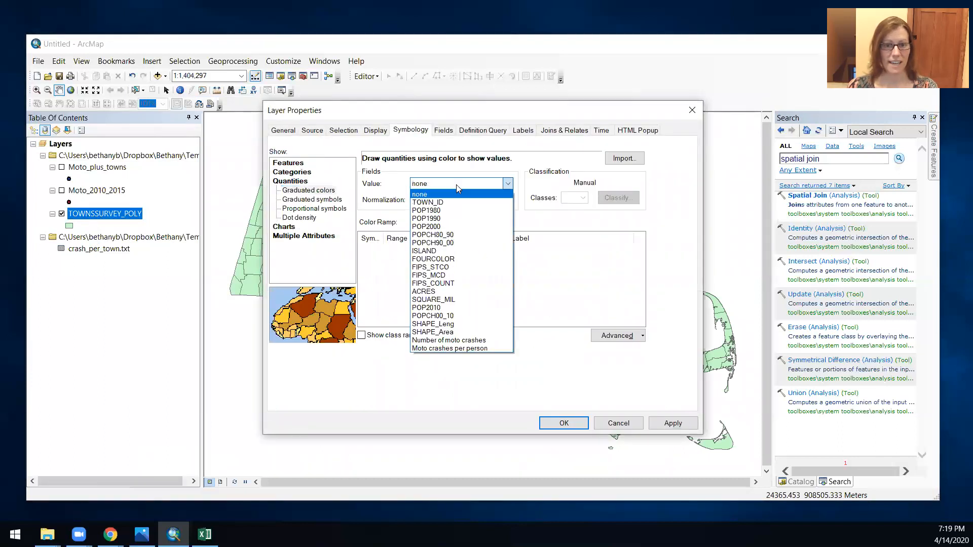
click(446, 349)
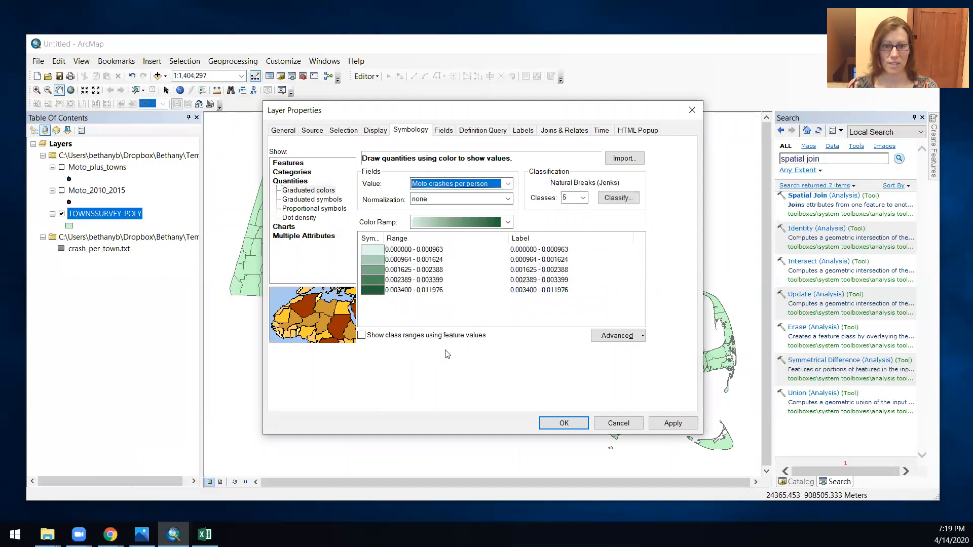
Step: Classify the crashes-per-person values by Quantile into 10 classes
click(619, 199)
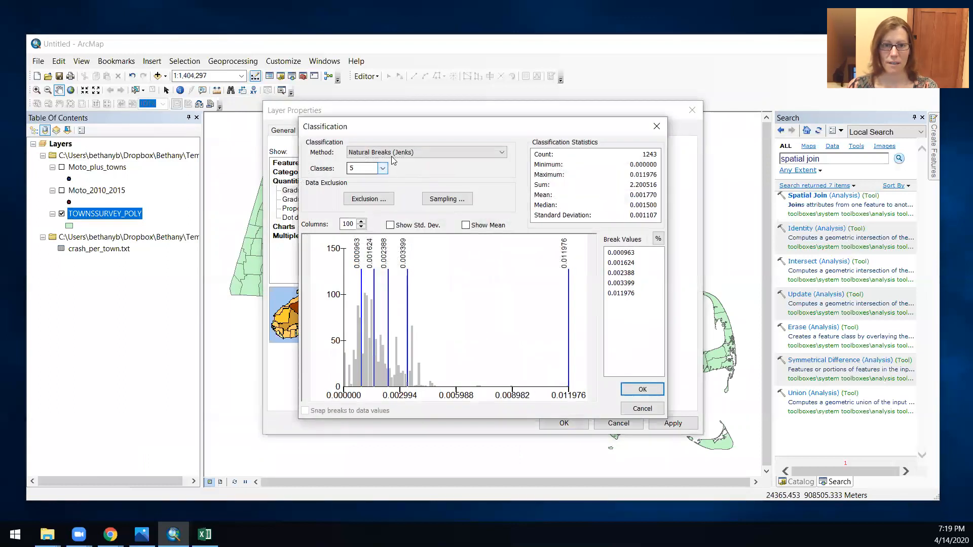
click(384, 152)
click(382, 188)
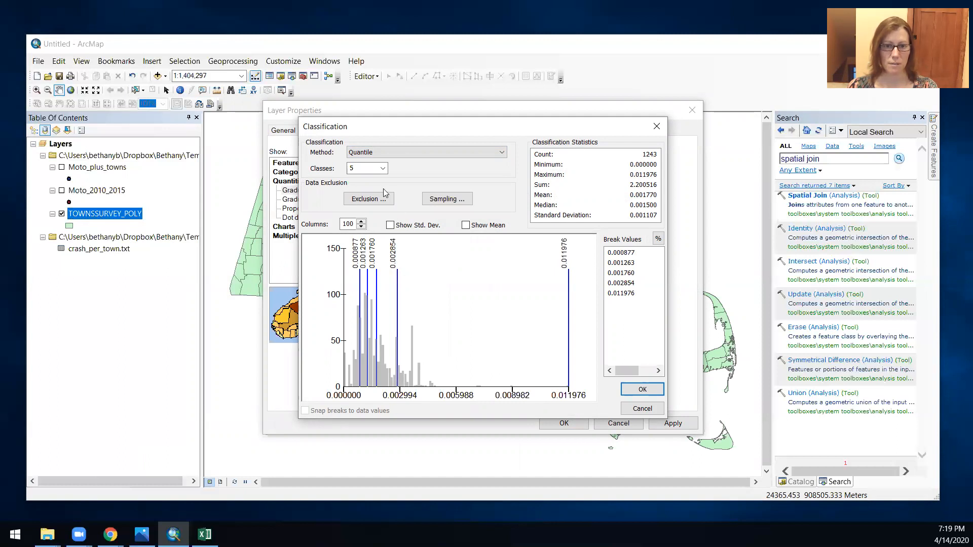
click(383, 168)
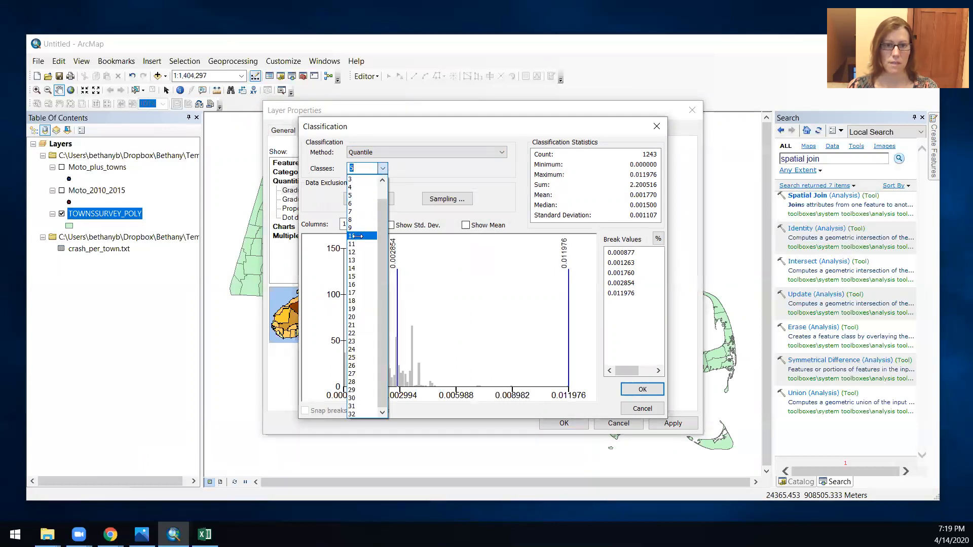
click(357, 236)
click(643, 389)
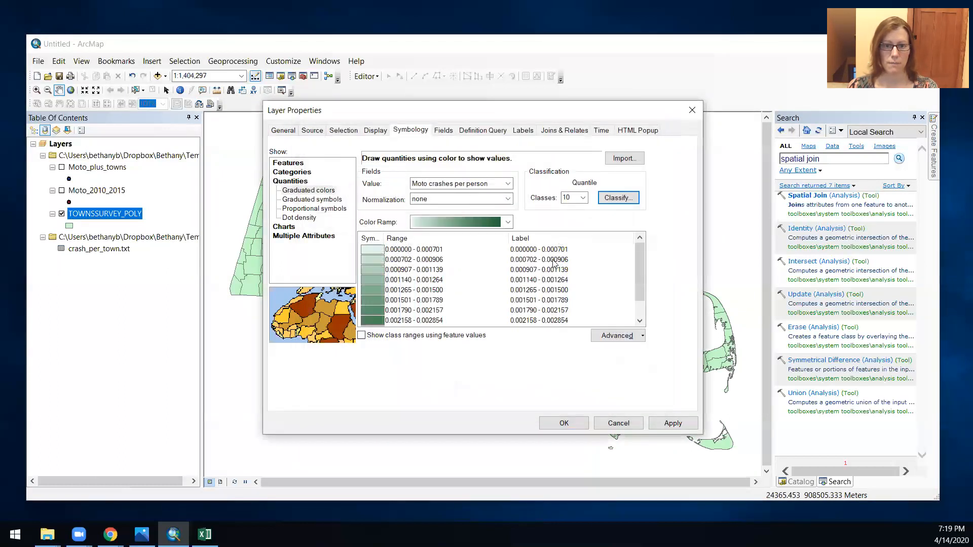
Step: Choose the light pink to dark red color ramp for the town classes and apply the symbology to the map
click(508, 222)
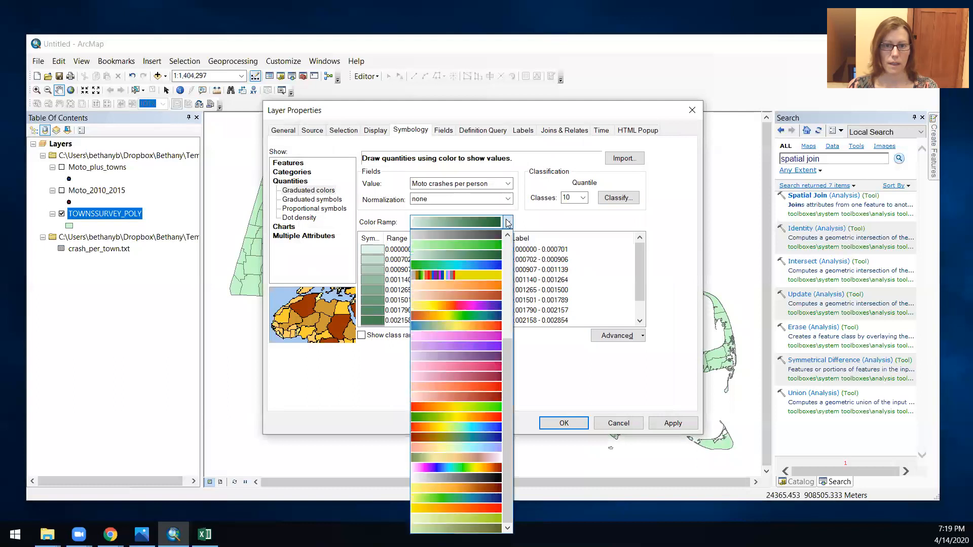
click(467, 394)
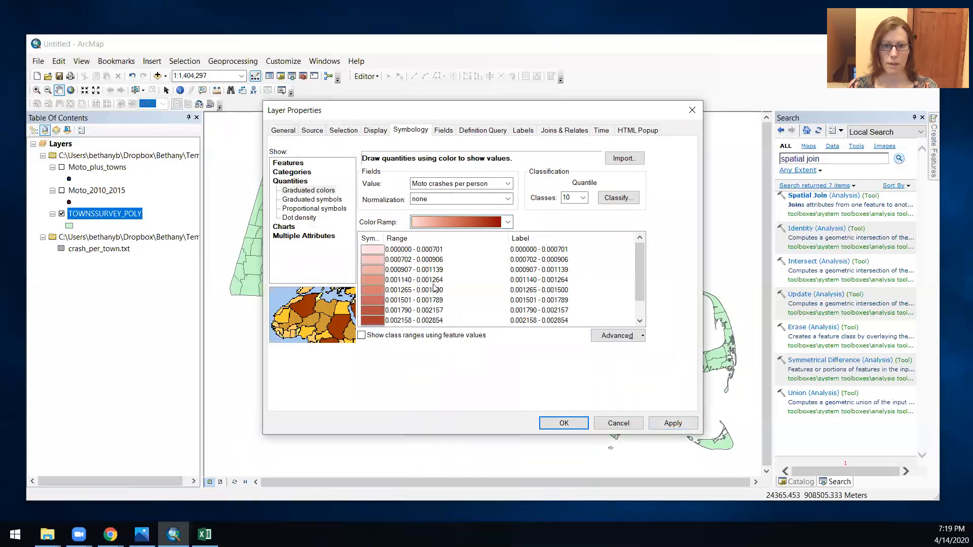
scroll(444, 270, down, 1)
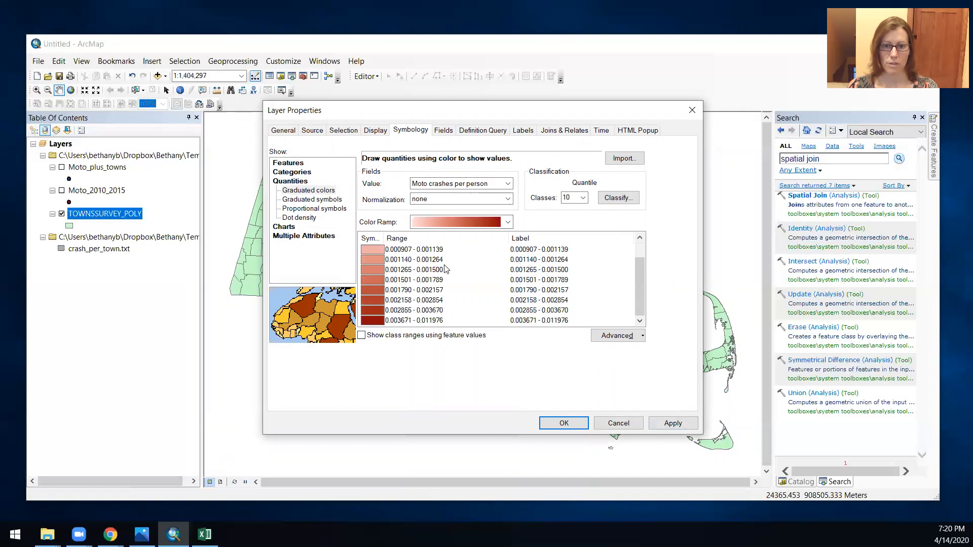
click(564, 423)
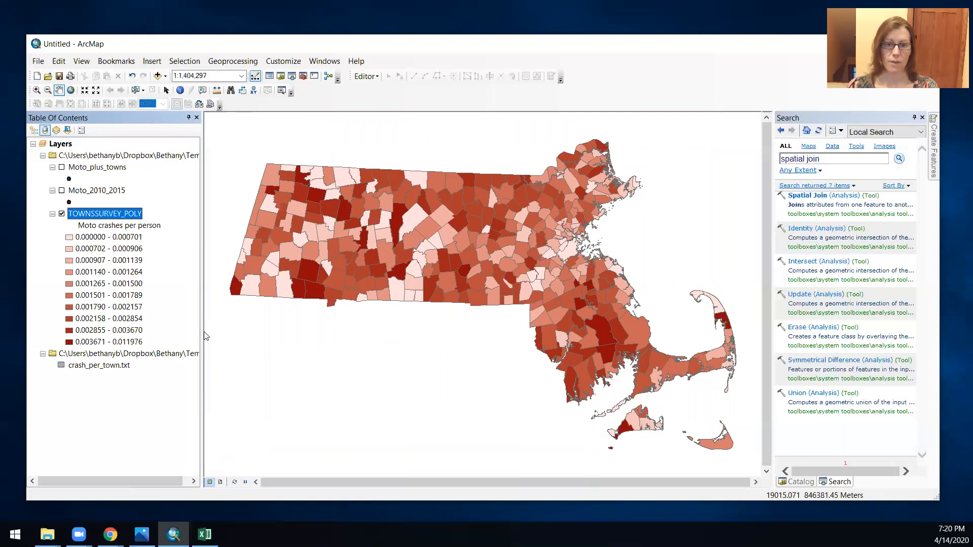
Step: Identify the Hadley and Palmer town polygons to check their number of moto crashes and crashes per person
click(180, 90)
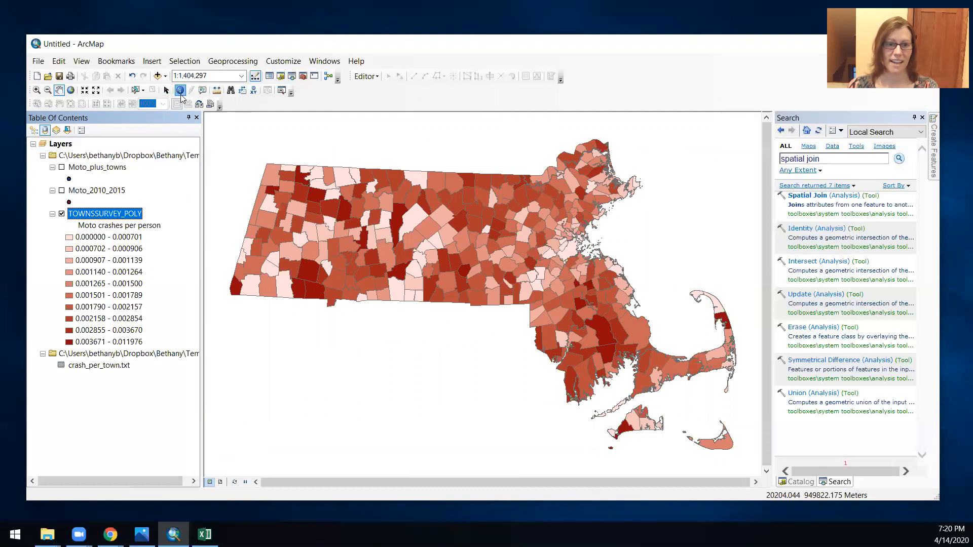
click(363, 245)
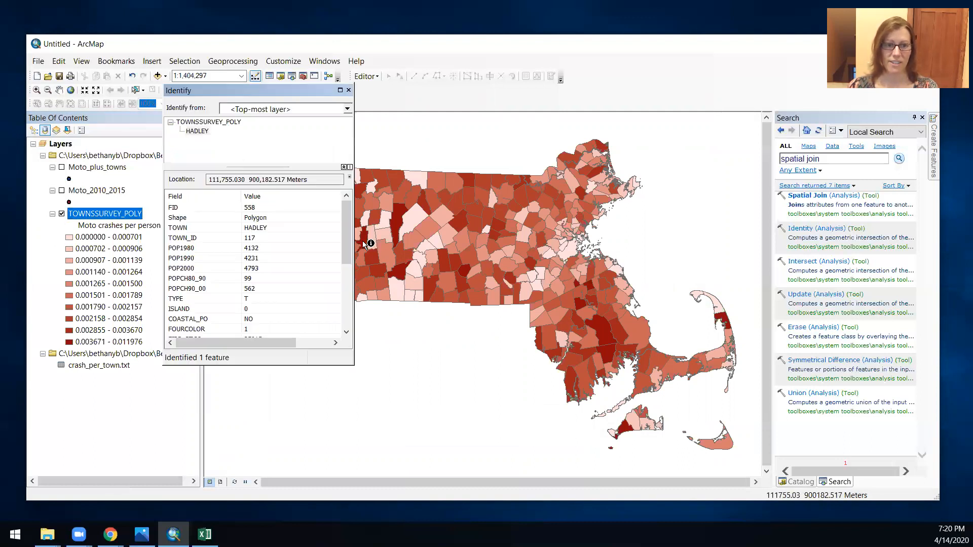
drag(346, 233, 340, 297)
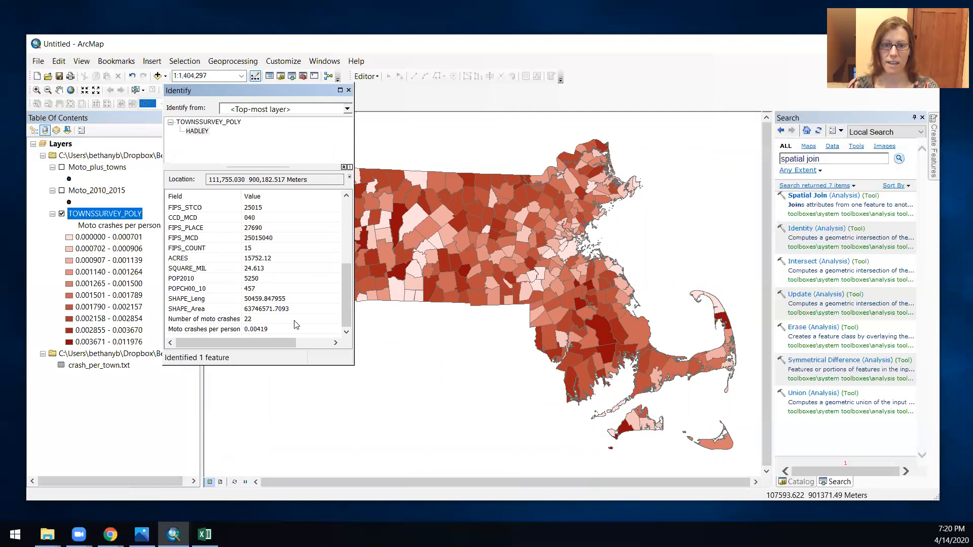
click(398, 274)
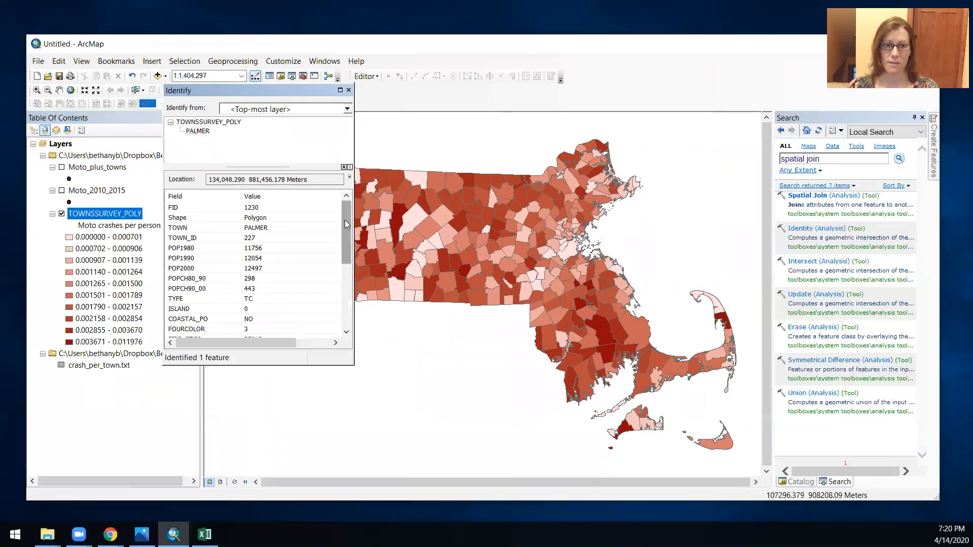
drag(345, 220, 339, 304)
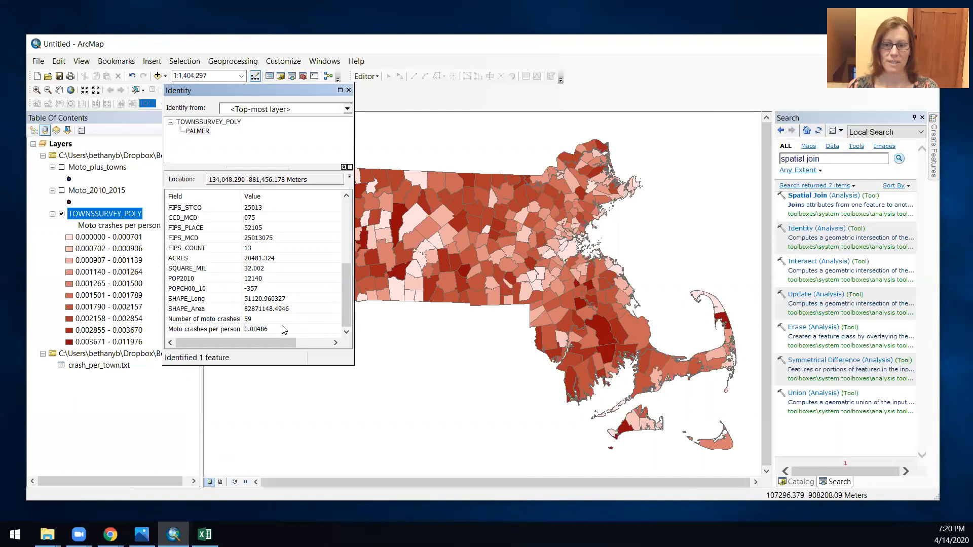
click(349, 90)
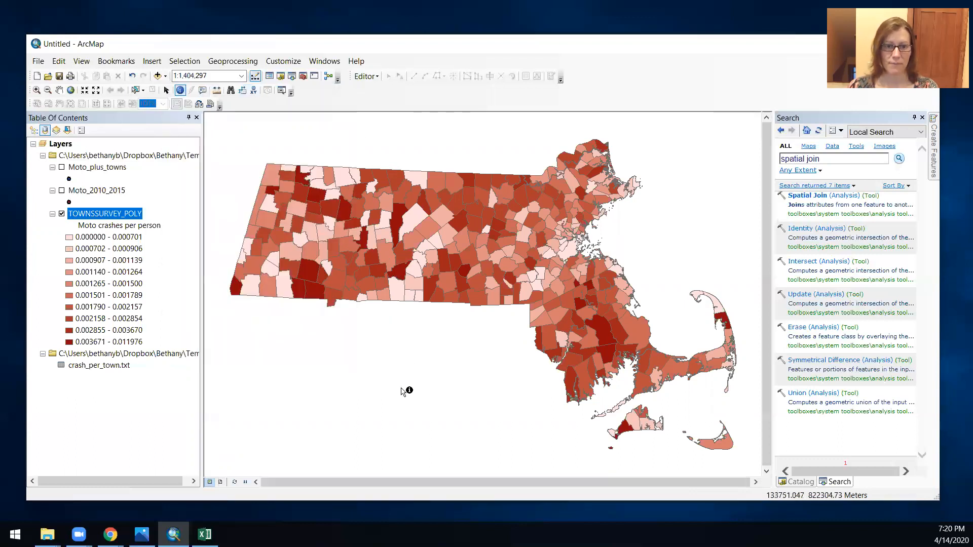